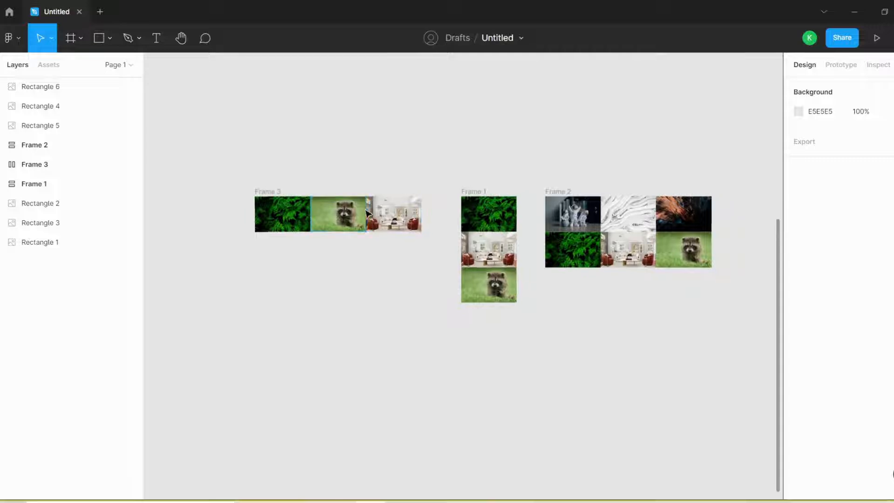
- Expand Frame 3 and move its fern image, Rectangle 6, to the first place in the frame's layer order
{"action": "left_click", "coordinate": [355, 243]}
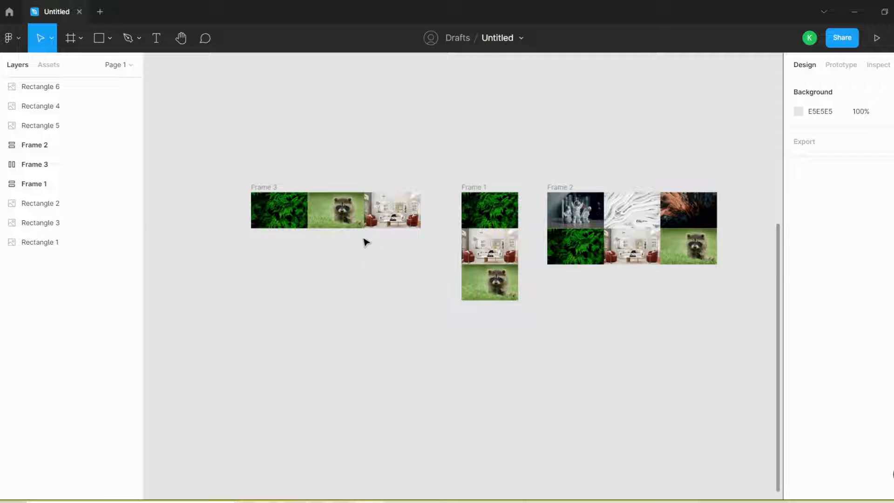
{"action": "scroll", "coordinate": [327, 230], "scroll_direction": "up", "scroll_amount": 3}
{"action": "left_click", "coordinate": [246, 171]}
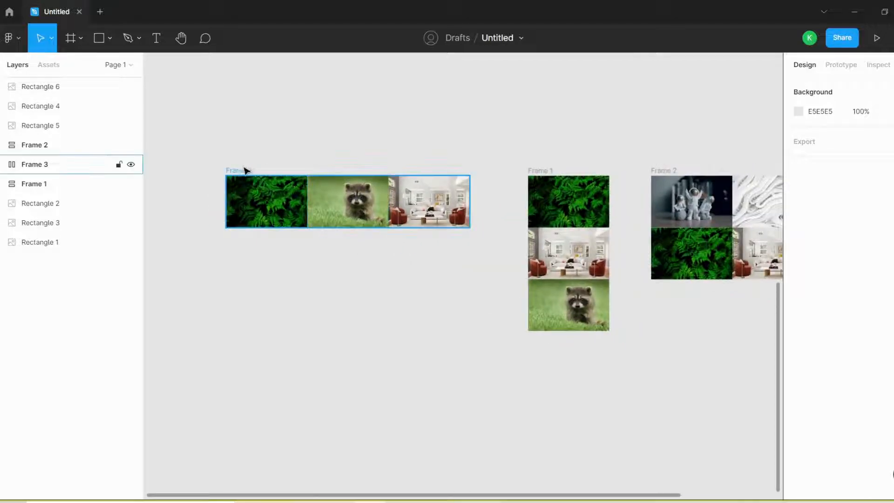
{"action": "left_click", "coordinate": [30, 171]}
{"action": "left_click", "coordinate": [3, 166]}
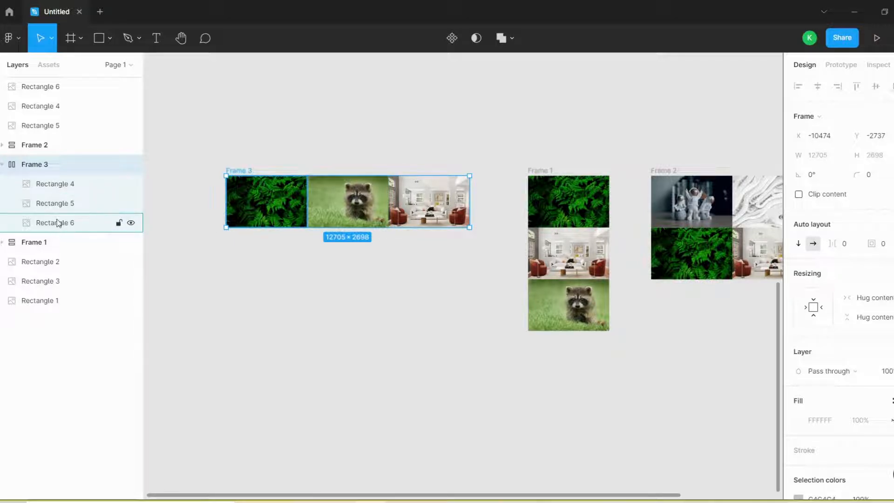
{"action": "left_click_drag", "start_coordinate": [60, 226], "coordinate": [76, 181]}
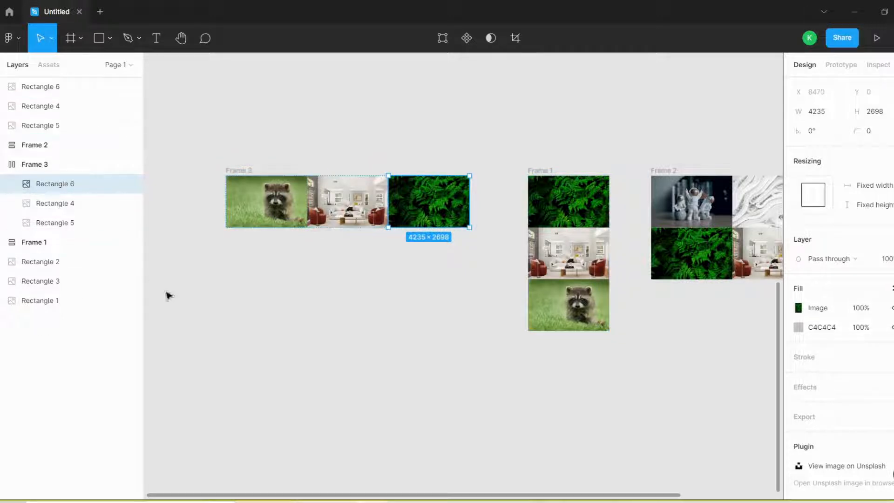
- Expand Frame 1 and move its fern image, Rectangle 6, to the first place in the frame's layer order
{"action": "scroll", "coordinate": [234, 243], "scroll_direction": "down", "scroll_amount": 2}
{"action": "left_click", "coordinate": [512, 181]}
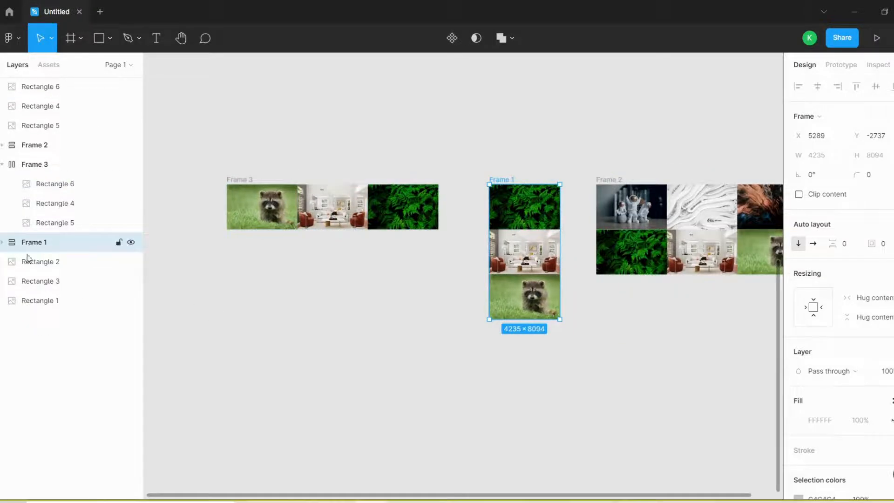
{"action": "left_click", "coordinate": [2, 242]}
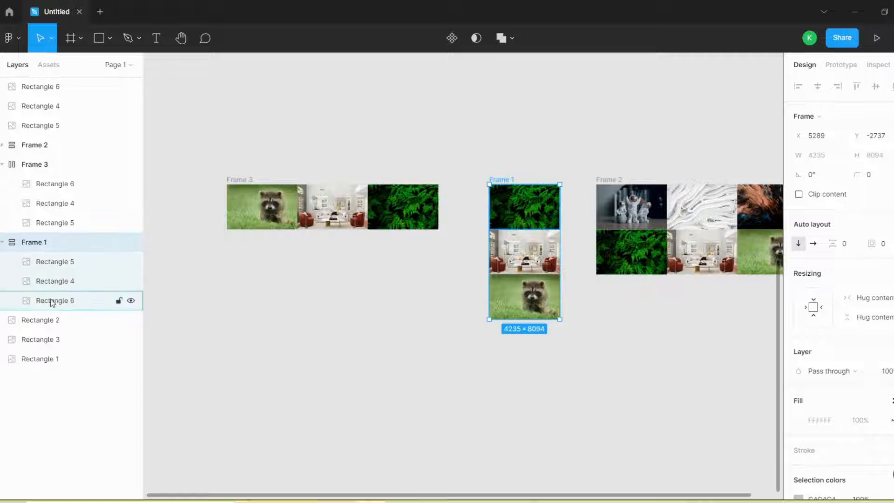
{"action": "left_click_drag", "start_coordinate": [56, 301], "coordinate": [69, 269]}
{"action": "scroll", "coordinate": [308, 201], "scroll_direction": "down", "scroll_amount": 3}
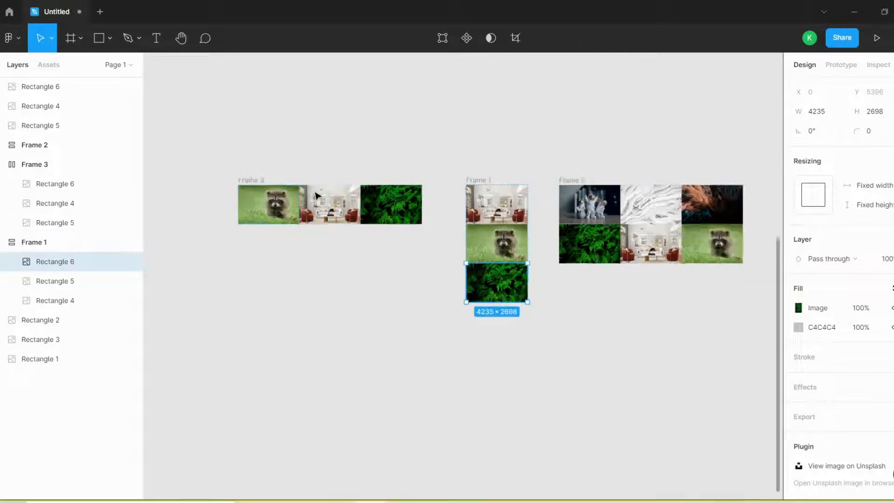
- Swap the living-room and raccoon images by moving Rectangle 4 above Rectangle 5 in the Frame 3 nested inside Frame 2
{"action": "scroll", "coordinate": [596, 205], "scroll_direction": "up", "scroll_amount": 4}
{"action": "left_click", "coordinate": [35, 145]}
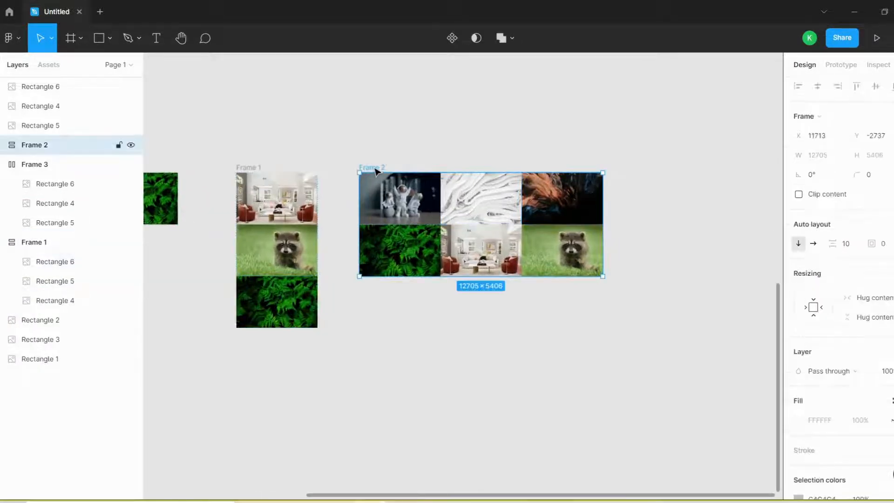
{"action": "left_click", "coordinate": [4, 145]}
{"action": "left_click_drag", "start_coordinate": [29, 166], "coordinate": [75, 228]}
{"action": "left_click", "coordinate": [10, 186]}
{"action": "left_click_drag", "start_coordinate": [38, 184], "coordinate": [58, 162]}
{"action": "scroll", "coordinate": [543, 158], "scroll_direction": "down", "scroll_amount": 4}
{"action": "left_click", "coordinate": [540, 157]}
{"action": "scroll", "coordinate": [443, 179], "scroll_direction": "up", "scroll_amount": 2}
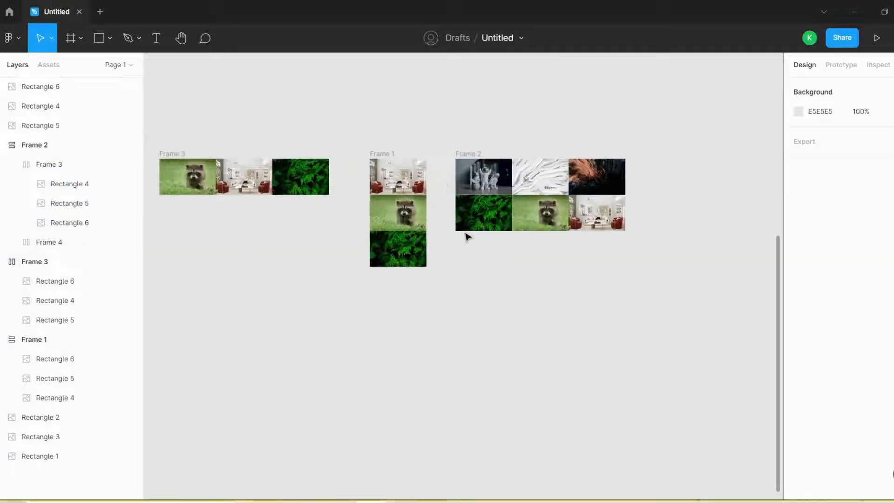
- Examine the three frames and the loose images of the separate vertical column on the canvas
{"action": "scroll", "coordinate": [535, 283], "scroll_direction": "down", "scroll_amount": 2}
{"action": "scroll", "coordinate": [351, 193], "scroll_direction": "up", "scroll_amount": 2}
{"action": "scroll", "coordinate": [442, 306], "scroll_direction": "down", "scroll_amount": 2}
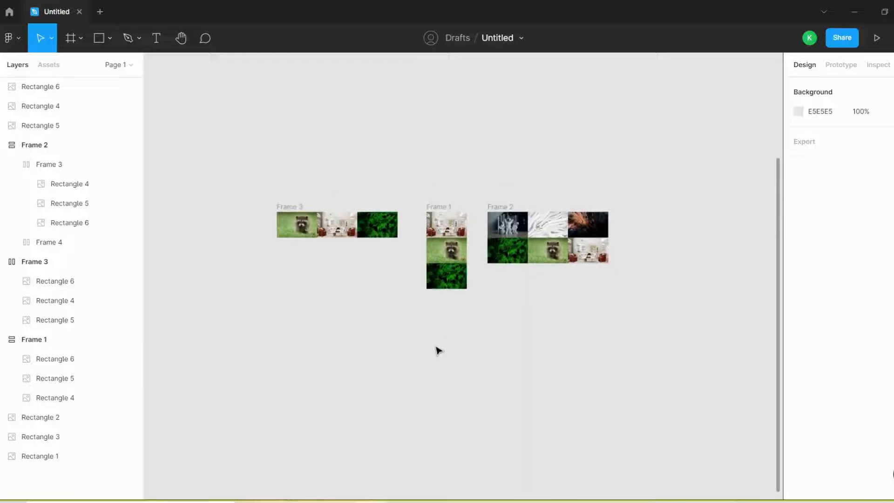
{"action": "scroll", "coordinate": [439, 349], "scroll_direction": "up", "scroll_amount": 4}
{"action": "scroll", "coordinate": [405, 250], "scroll_direction": "up", "scroll_amount": 5}
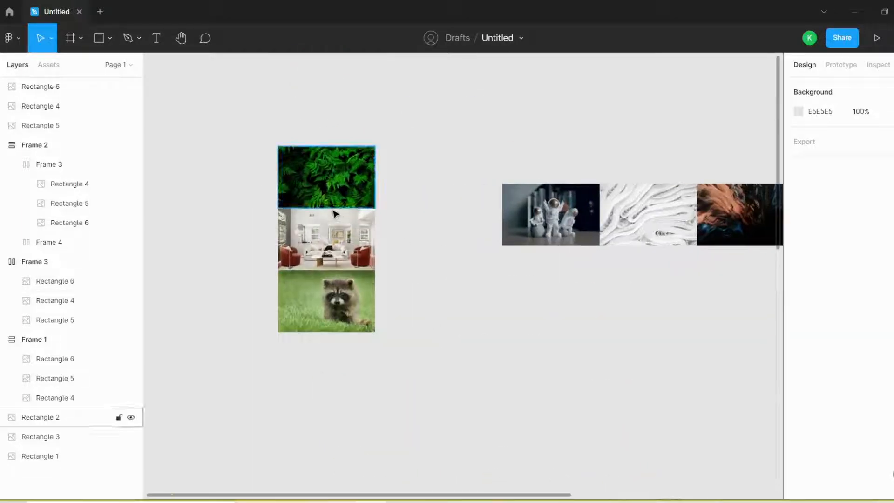
{"action": "scroll", "coordinate": [335, 213], "scroll_direction": "down", "scroll_amount": 3}
{"action": "scroll", "coordinate": [392, 202], "scroll_direction": "up", "scroll_amount": 1}
{"action": "left_click", "coordinate": [333, 237]}
{"action": "left_click", "coordinate": [331, 281]}
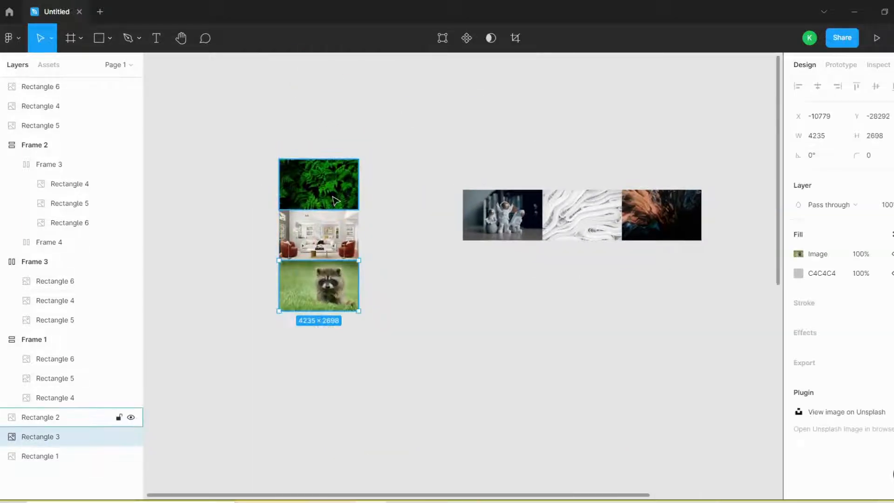
{"action": "left_click", "coordinate": [326, 235]}
{"action": "left_click", "coordinate": [326, 284]}
{"action": "scroll", "coordinate": [321, 217], "scroll_direction": "down", "scroll_amount": 1}
{"action": "left_click", "coordinate": [397, 144]}
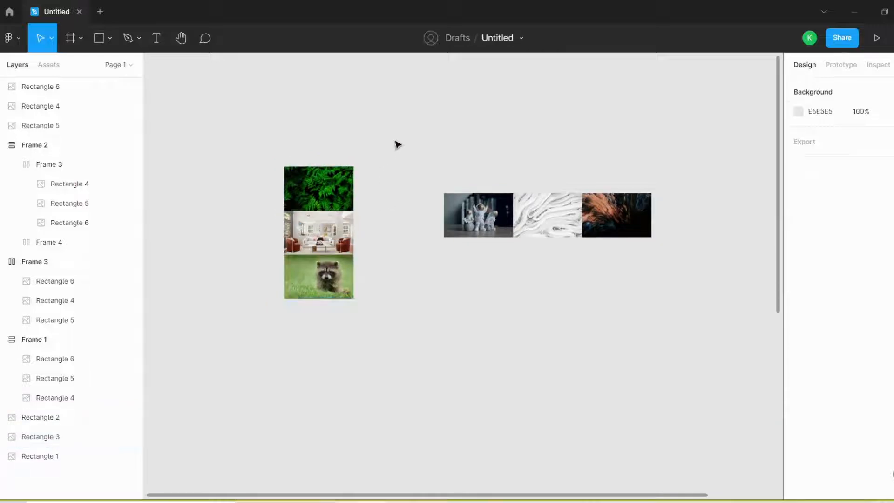
- Move the row of three loose images up and farther away from the vertical image column
{"action": "left_click_drag", "start_coordinate": [395, 140], "coordinate": [269, 337]}
{"action": "left_click", "coordinate": [411, 219]}
{"action": "left_click_drag", "start_coordinate": [730, 168], "coordinate": [520, 146]}
{"action": "left_click", "coordinate": [433, 216]}
{"action": "scroll", "coordinate": [407, 213], "scroll_direction": "up", "scroll_amount": 1}
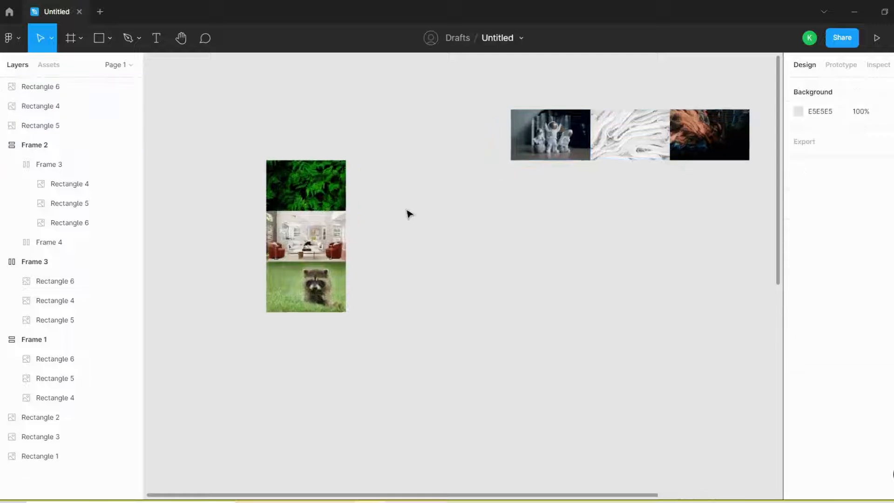
{"action": "scroll", "coordinate": [405, 213], "scroll_direction": "down", "scroll_amount": 3}
{"action": "scroll", "coordinate": [312, 213], "scroll_direction": "up", "scroll_amount": 5}
{"action": "scroll", "coordinate": [424, 196], "scroll_direction": "down", "scroll_amount": 2}
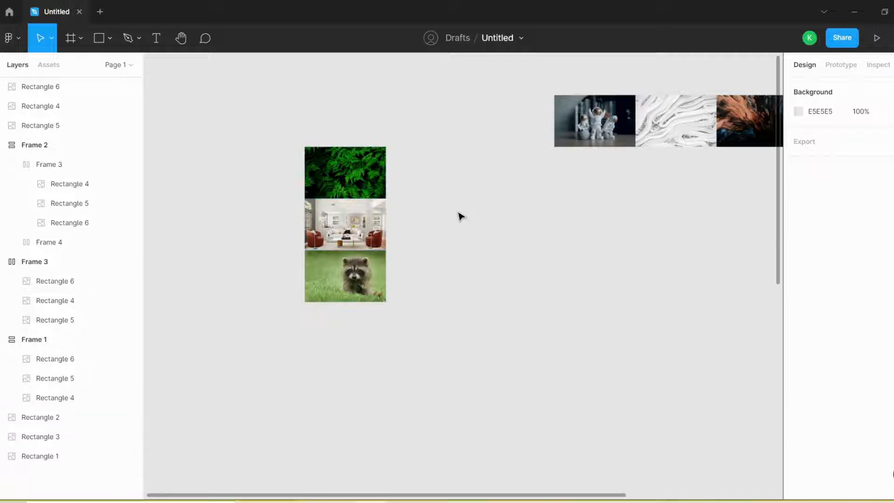
- Select the three stacked fern, living-room and raccoon images and wrap them in a new frame
{"action": "left_click", "coordinate": [335, 277]}
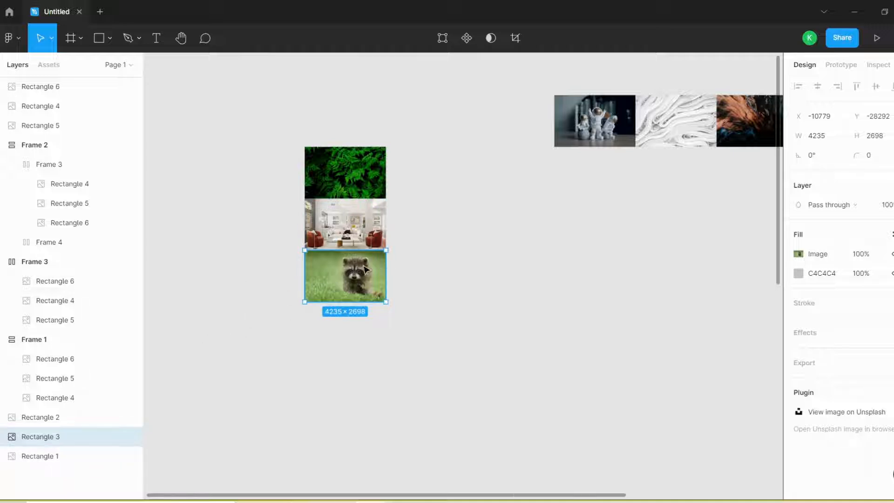
{"action": "scroll", "coordinate": [366, 270], "scroll_direction": "up", "scroll_amount": 5}
{"action": "scroll", "coordinate": [443, 217], "scroll_direction": "down", "scroll_amount": 3}
{"action": "left_click", "coordinate": [504, 193]}
{"action": "scroll", "coordinate": [503, 194], "scroll_direction": "down", "scroll_amount": 1}
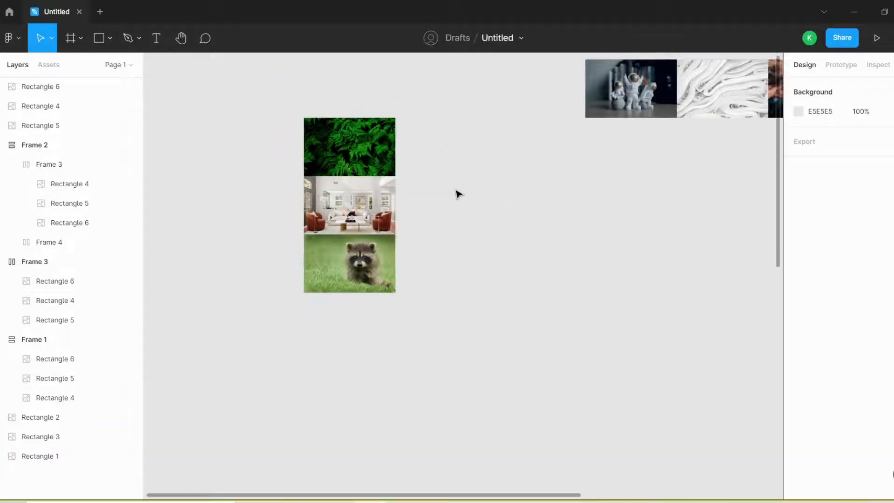
{"action": "left_click_drag", "start_coordinate": [445, 128], "coordinate": [302, 282]}
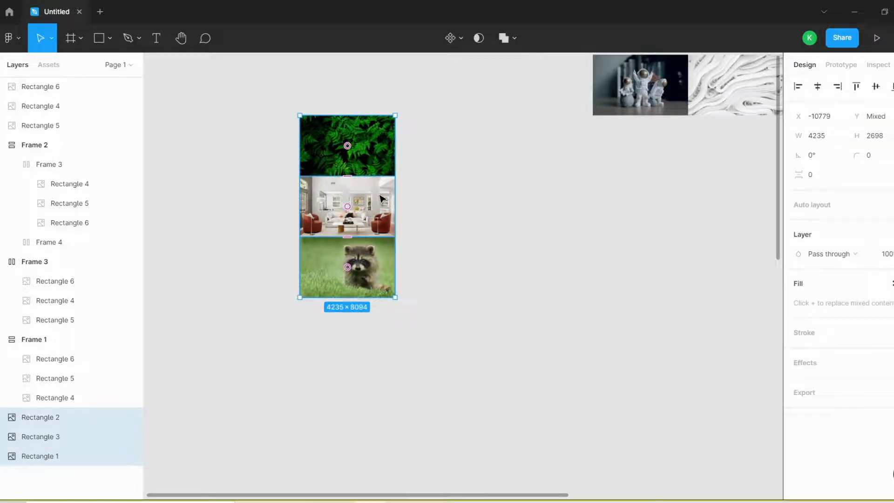
{"action": "right_click", "coordinate": [379, 196]}
{"action": "left_click", "coordinate": [420, 305]}
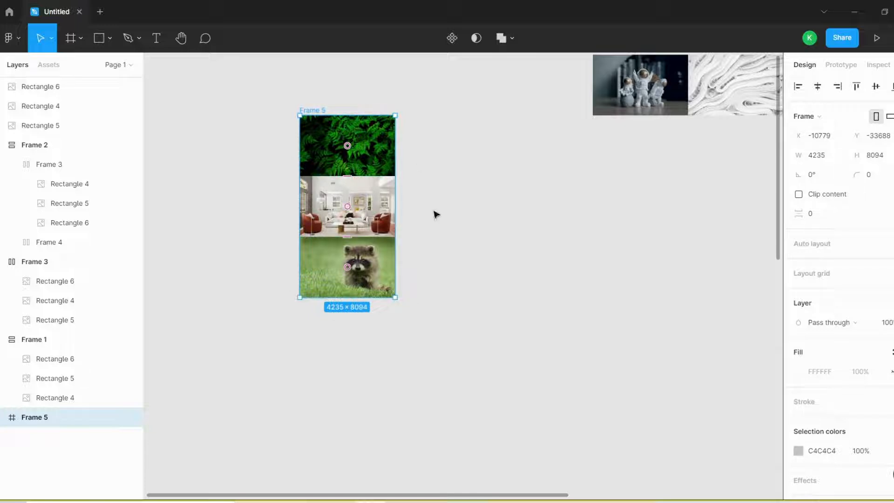
- Expand the new frame around the image column and rename it as images v
{"action": "left_click", "coordinate": [3, 419]}
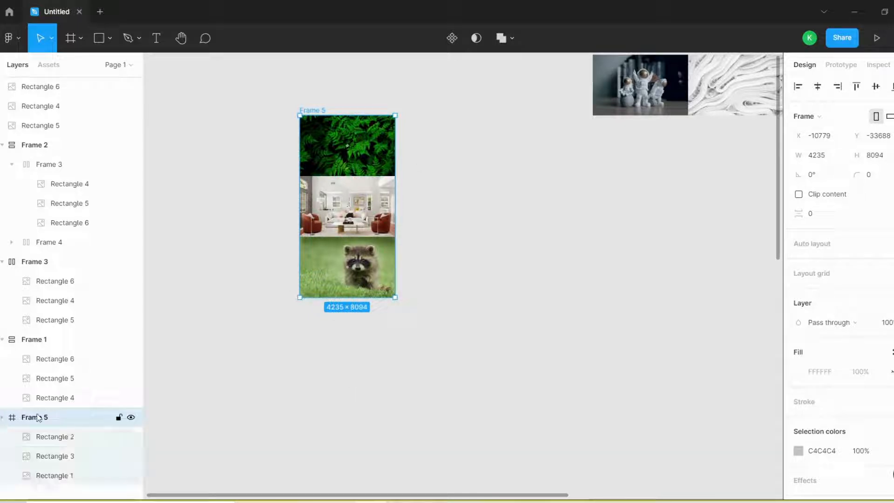
{"action": "double_click", "coordinate": [37, 419]}
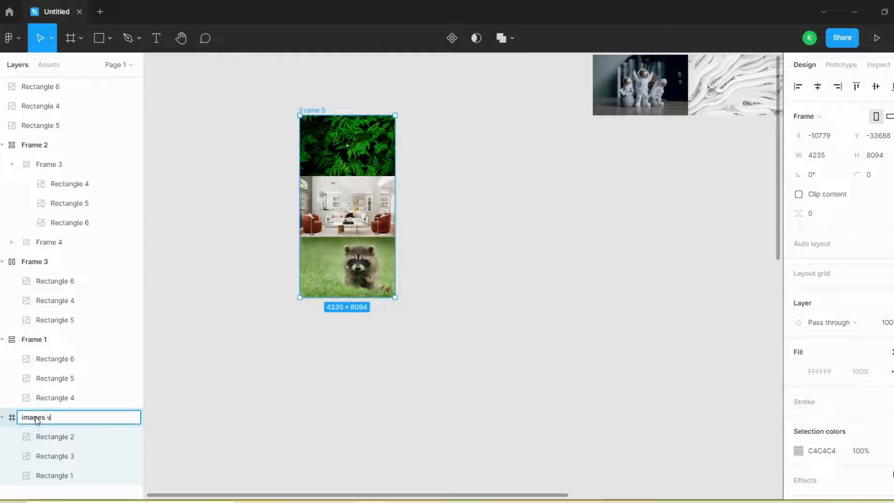
{"action": "left_click", "coordinate": [241, 421]}
{"action": "left_click", "coordinate": [61, 421]}
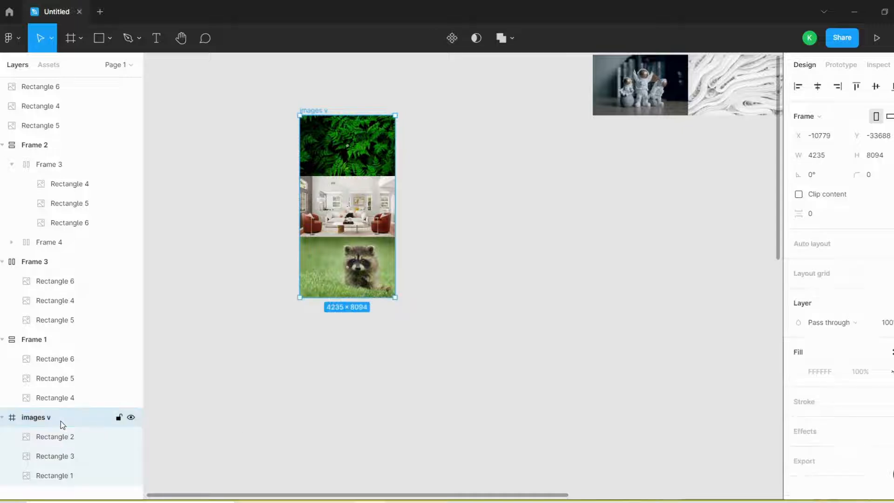
- Apply auto layout to the images v frame, trying the horizontal direction before setting it to vertical
{"action": "left_click", "coordinate": [53, 439]}
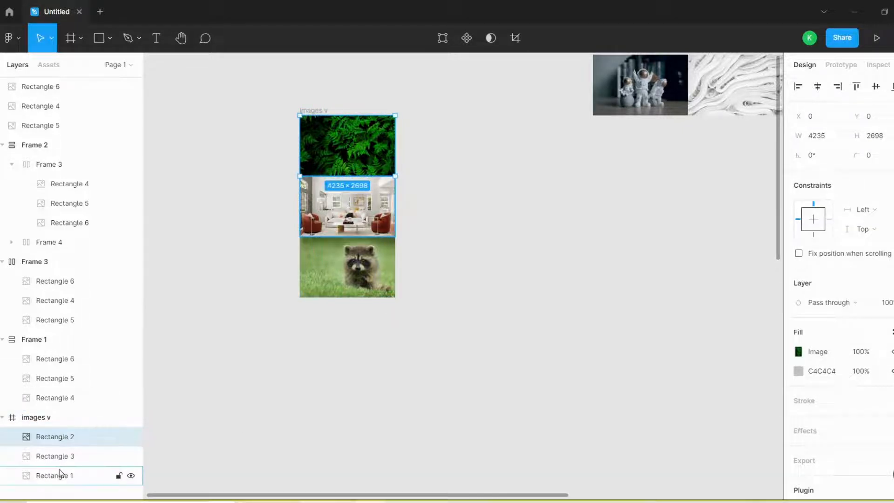
{"action": "left_click", "coordinate": [50, 423]}
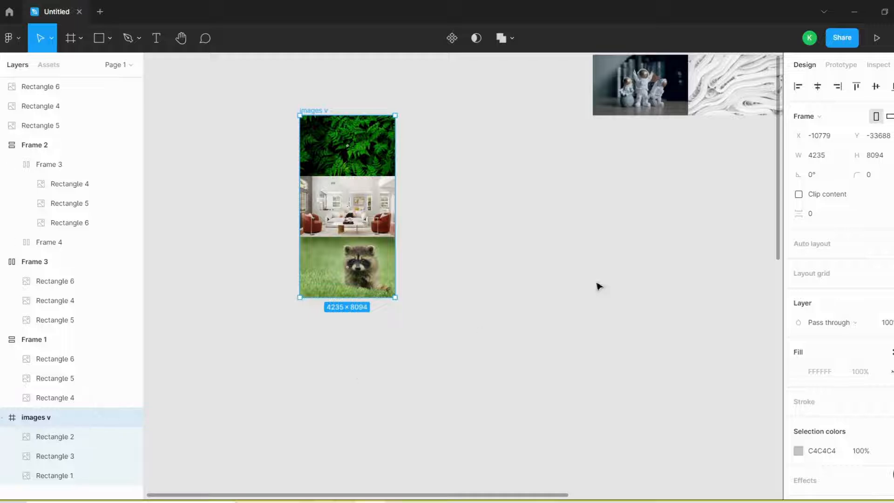
{"action": "left_click", "coordinate": [821, 246]}
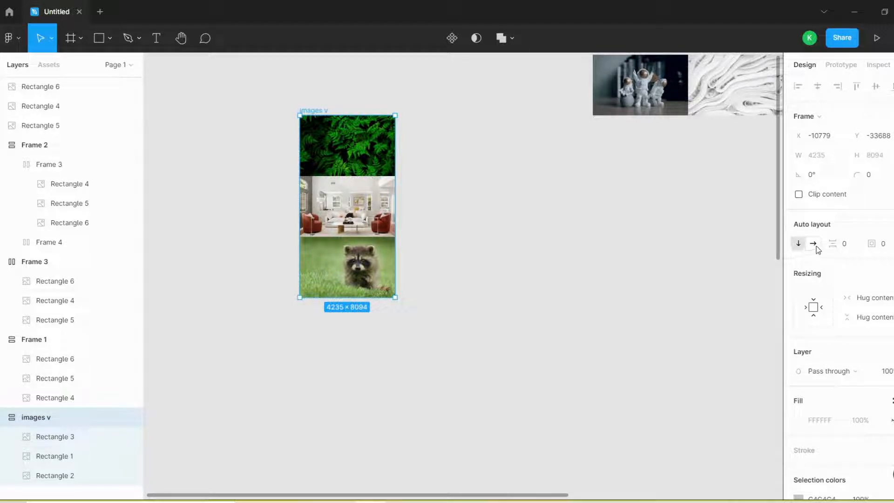
{"action": "left_click", "coordinate": [817, 245]}
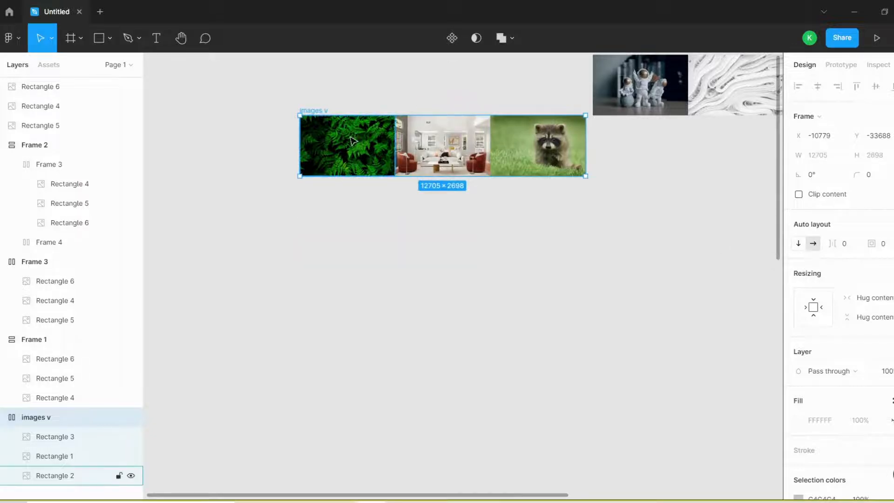
{"action": "left_click", "coordinate": [801, 245]}
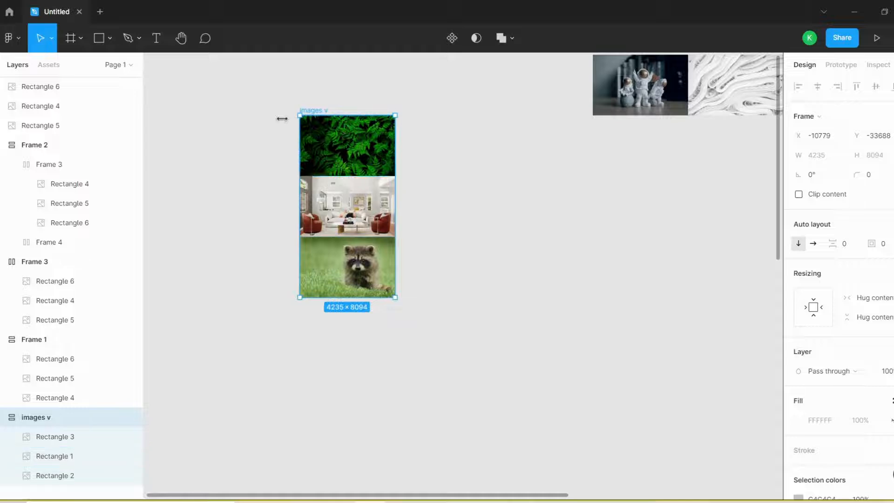
- Try a spacing of 148 between the items of the images v frame, and undo the spacing change
{"action": "scroll", "coordinate": [279, 118], "scroll_direction": "up", "scroll_amount": 2}
{"action": "scroll", "coordinate": [392, 182], "scroll_direction": "up", "scroll_amount": 1}
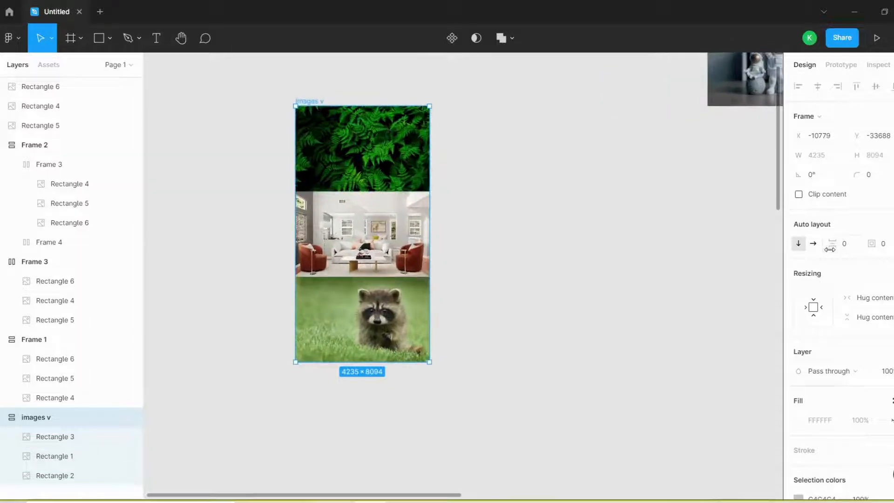
{"action": "left_click_drag", "start_coordinate": [831, 247], "coordinate": [782, 254]}
{"action": "left_click", "coordinate": [829, 244]}
{"action": "type", "text": "148"}
{"action": "key", "text": "Return"}
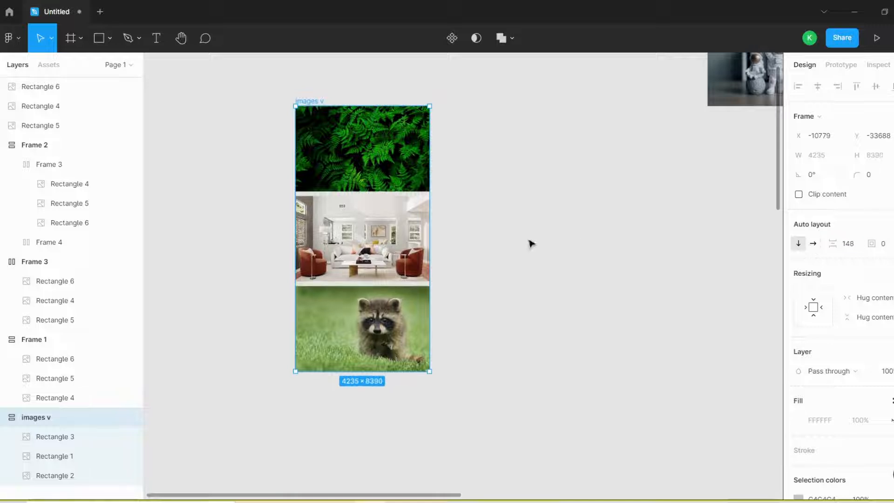
{"action": "scroll", "coordinate": [387, 286], "scroll_direction": "up", "scroll_amount": 5}
{"action": "key", "text": "shift+2"}
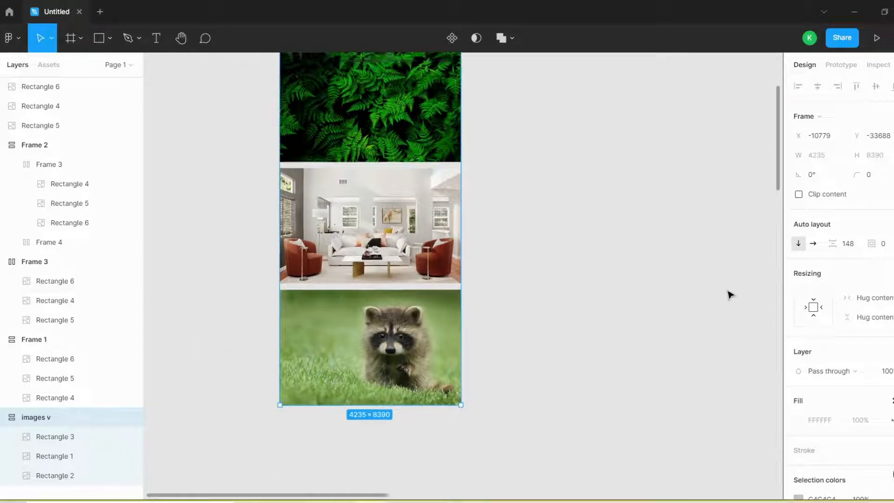
{"action": "key", "text": "ctrl+z"}
{"action": "key", "text": "ctrl+z"}
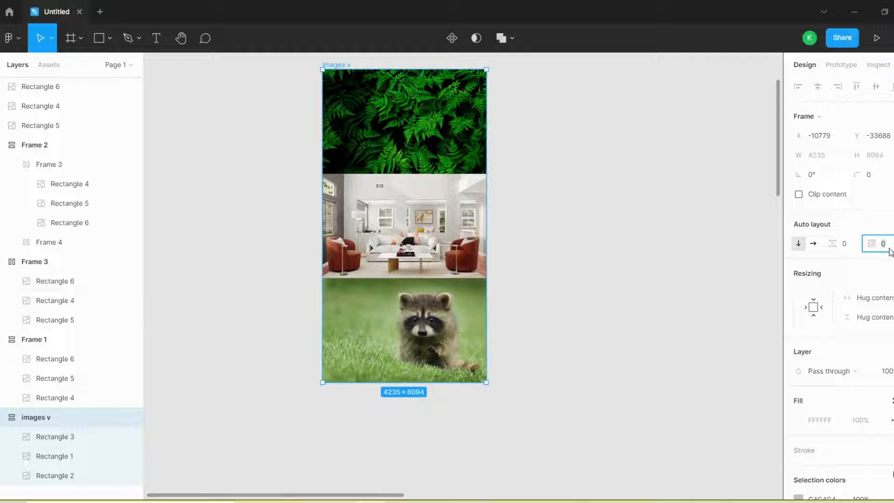
- Try auto layout padding of 203 and 262 on the images v frame, and reset the padding to 0
{"action": "left_click_drag", "start_coordinate": [872, 244], "coordinate": [188, 259]}
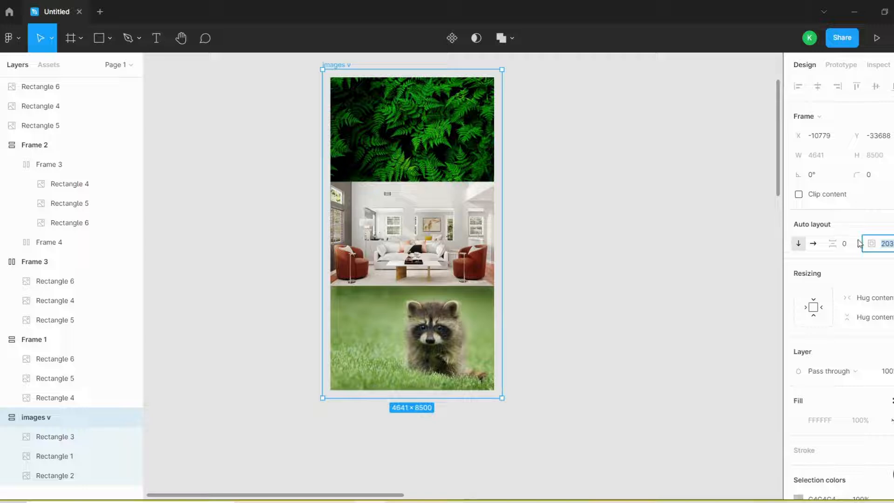
{"action": "left_click_drag", "start_coordinate": [870, 245], "coordinate": [501, 191]}
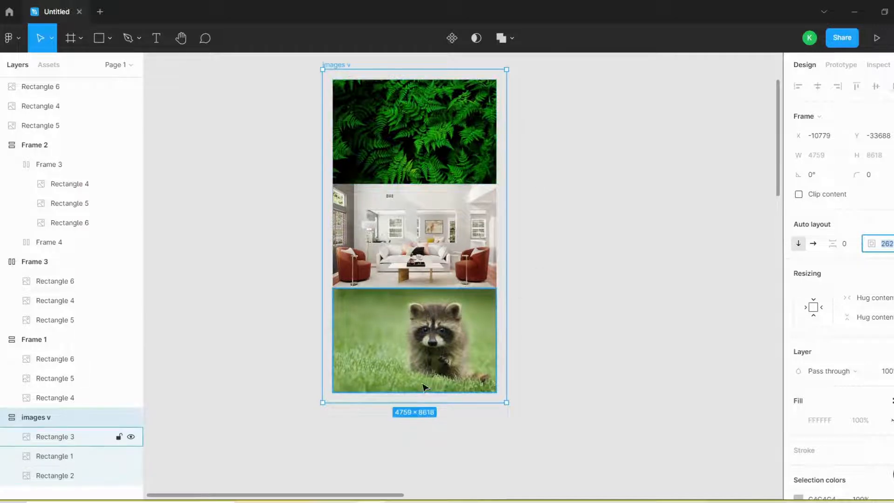
{"action": "type", "text": "0"}
{"action": "key", "text": "Return"}
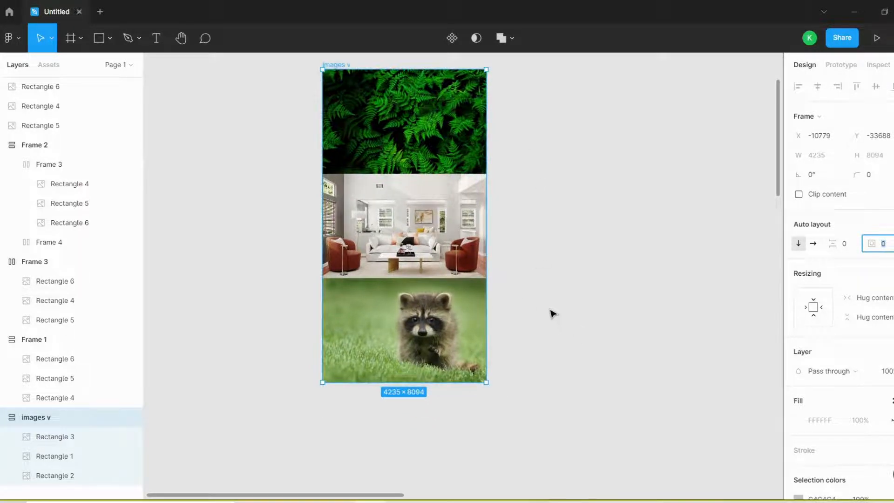
{"action": "scroll", "coordinate": [435, 286], "scroll_direction": "down", "scroll_amount": 1}
{"action": "left_click", "coordinate": [571, 227]}
{"action": "scroll", "coordinate": [473, 195], "scroll_direction": "down", "scroll_amount": 1}
{"action": "scroll", "coordinate": [475, 197], "scroll_direction": "up", "scroll_amount": 1}
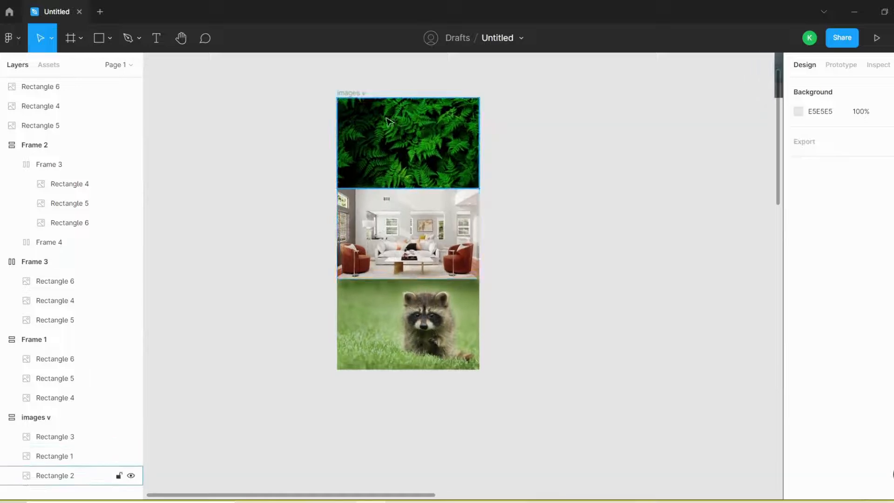
- Reorder the images v frame by moving Rectangle 3 below Rectangle 2 in its layer order
{"action": "left_click", "coordinate": [361, 94]}
{"action": "scroll", "coordinate": [272, 173], "scroll_direction": "down", "scroll_amount": 1}
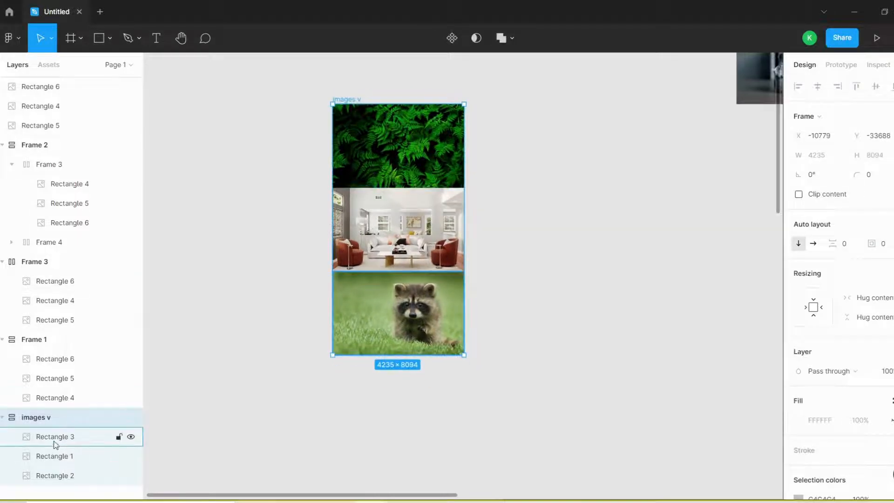
{"action": "left_click_drag", "start_coordinate": [60, 447], "coordinate": [79, 477]}
{"action": "left_click", "coordinate": [493, 165]}
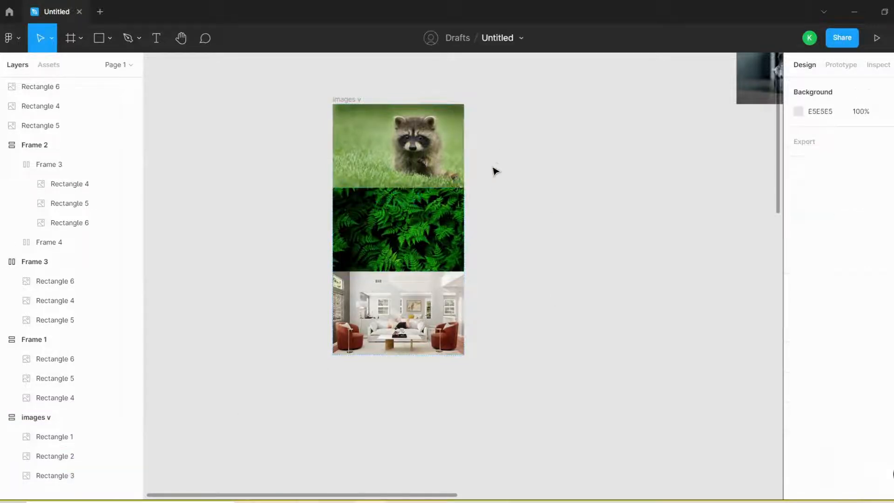
- Frame the row of astronaut, white texture and dark abstract images together and add auto layout to the new frame
{"action": "scroll", "coordinate": [301, 256], "scroll_direction": "down", "scroll_amount": 1}
{"action": "scroll", "coordinate": [374, 234], "scroll_direction": "up", "scroll_amount": 1}
{"action": "scroll", "coordinate": [301, 231], "scroll_direction": "down", "scroll_amount": 1}
{"action": "scroll", "coordinate": [605, 180], "scroll_direction": "down", "scroll_amount": 1}
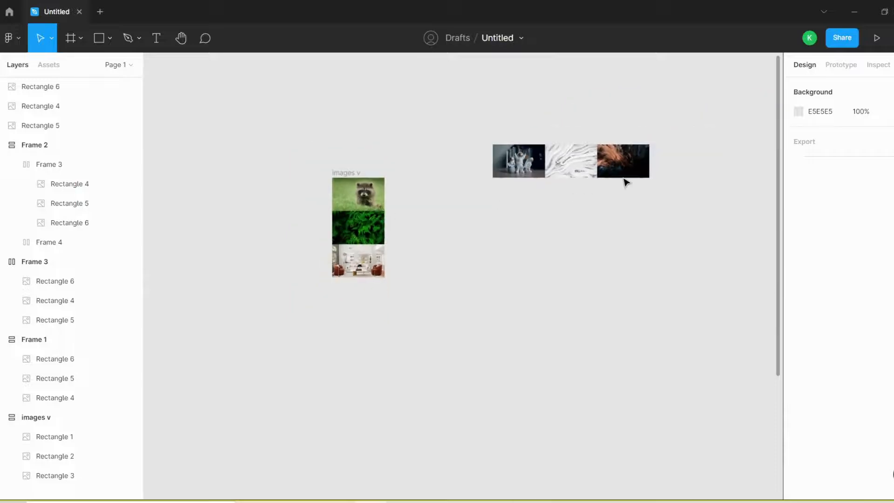
{"action": "scroll", "coordinate": [639, 134], "scroll_direction": "up", "scroll_amount": 2}
{"action": "scroll", "coordinate": [442, 120], "scroll_direction": "up", "scroll_amount": 1}
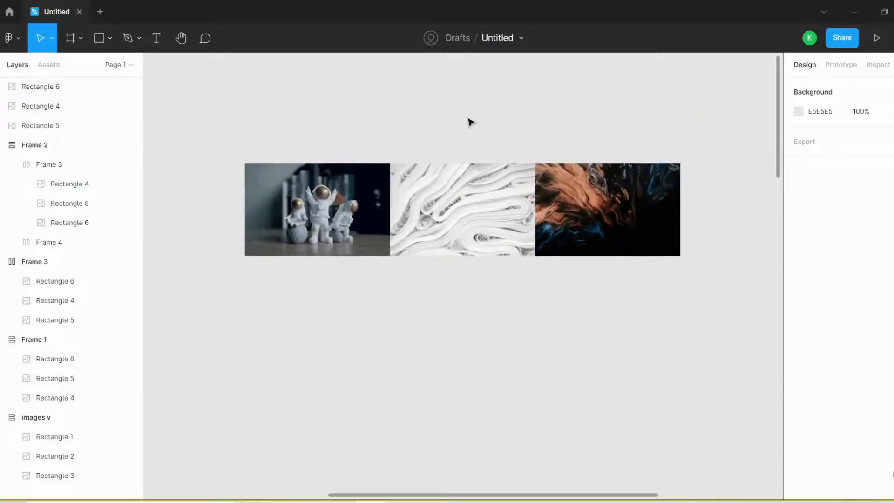
{"action": "left_click_drag", "start_coordinate": [693, 133], "coordinate": [315, 262]}
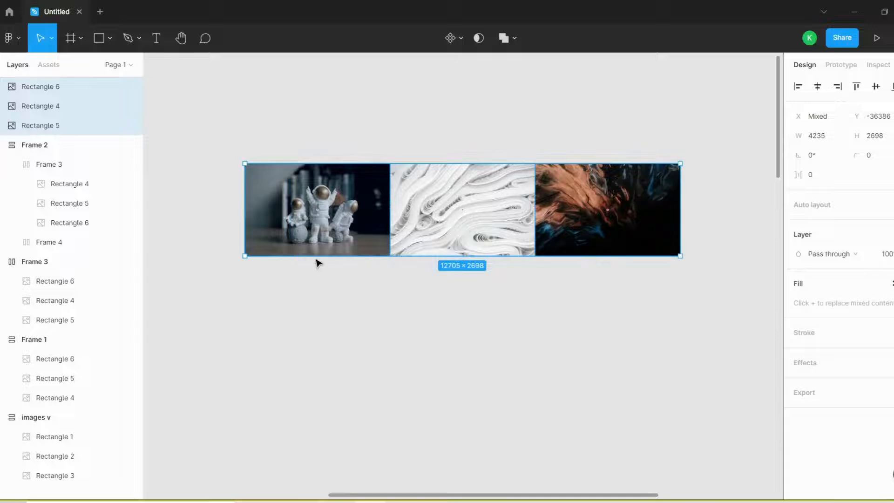
{"action": "right_click", "coordinate": [487, 238]}
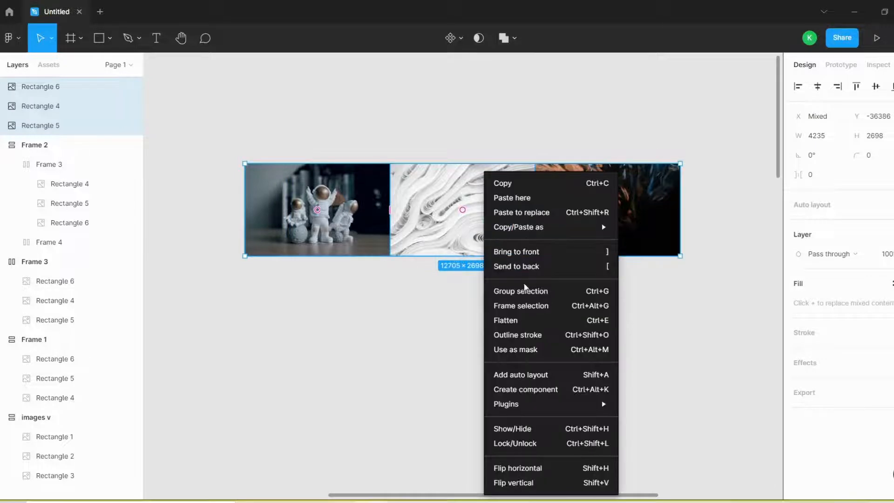
{"action": "left_click", "coordinate": [526, 308]}
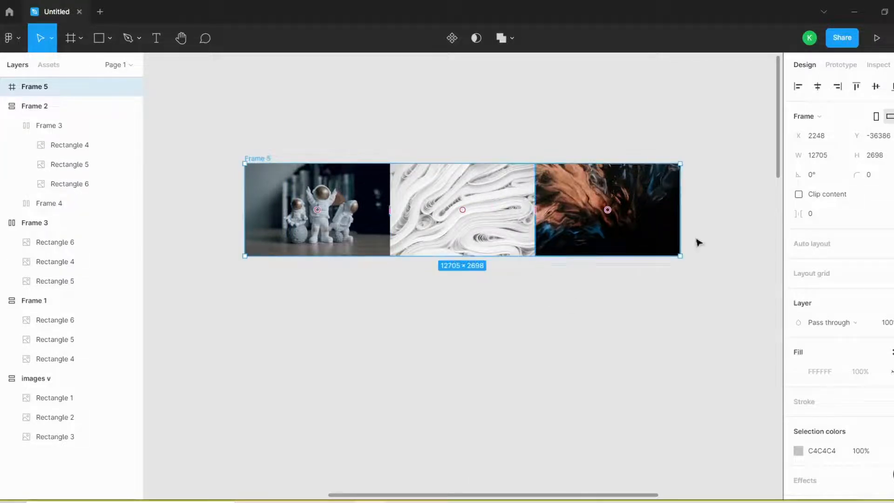
{"action": "key", "text": "shift+a"}
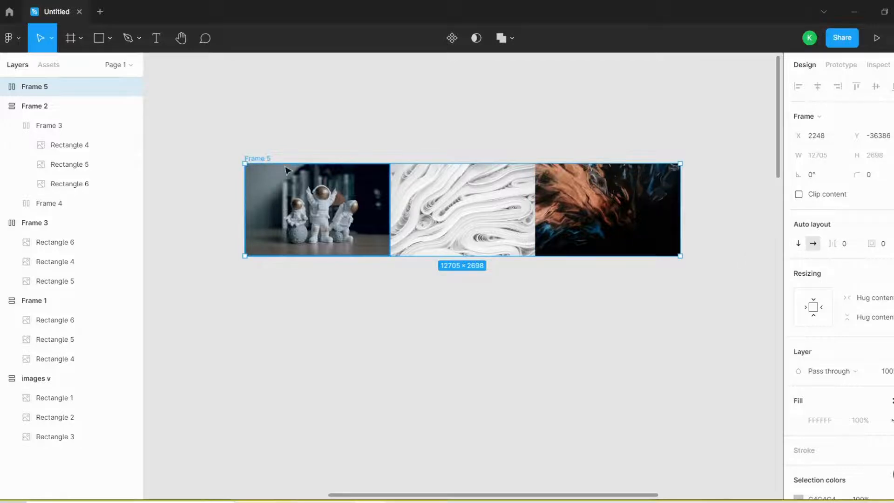
- Move Rectangle 6 below Rectangle 5 in Frame 5's layer order
{"action": "left_click", "coordinate": [3, 87]}
{"action": "left_click", "coordinate": [48, 108]}
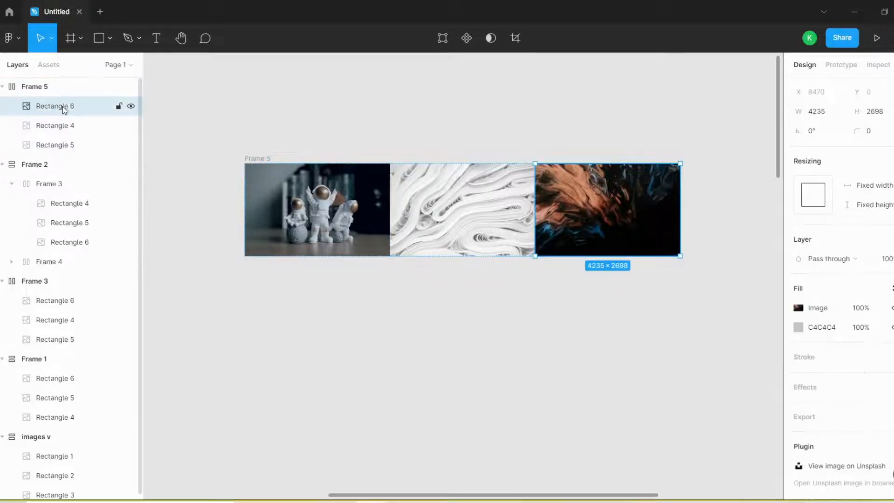
{"action": "left_click_drag", "start_coordinate": [64, 109], "coordinate": [72, 149]}
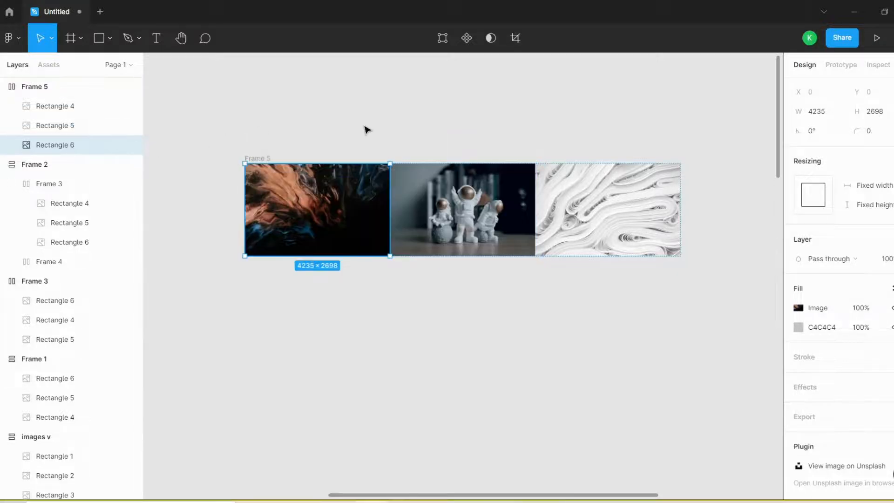
{"action": "left_click", "coordinate": [366, 129]}
- Look over the example layouts in Frame 3, Frame 1 and Frame 2 alongside the images v frame and Frame 5
{"action": "scroll", "coordinate": [566, 171], "scroll_direction": "down", "scroll_amount": 5}
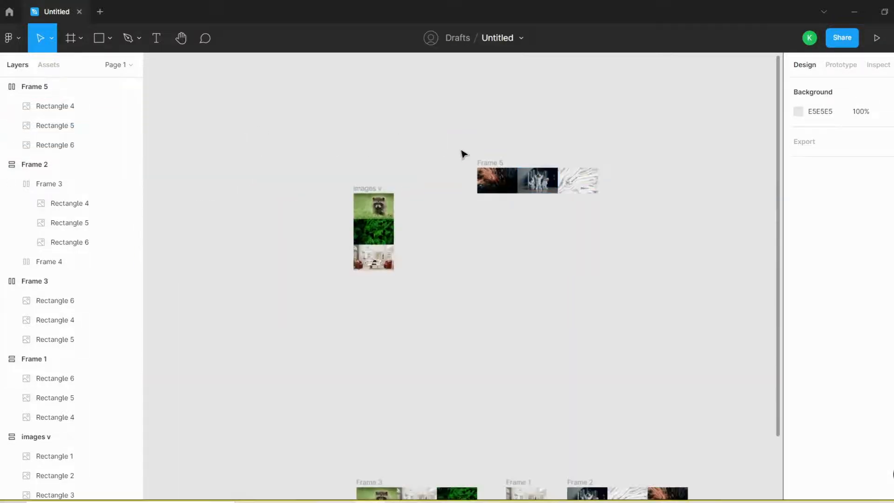
{"action": "scroll", "coordinate": [461, 150], "scroll_direction": "up", "scroll_amount": 1}
{"action": "scroll", "coordinate": [454, 152], "scroll_direction": "down", "scroll_amount": 1}
{"action": "scroll", "coordinate": [540, 415], "scroll_direction": "down", "scroll_amount": 5}
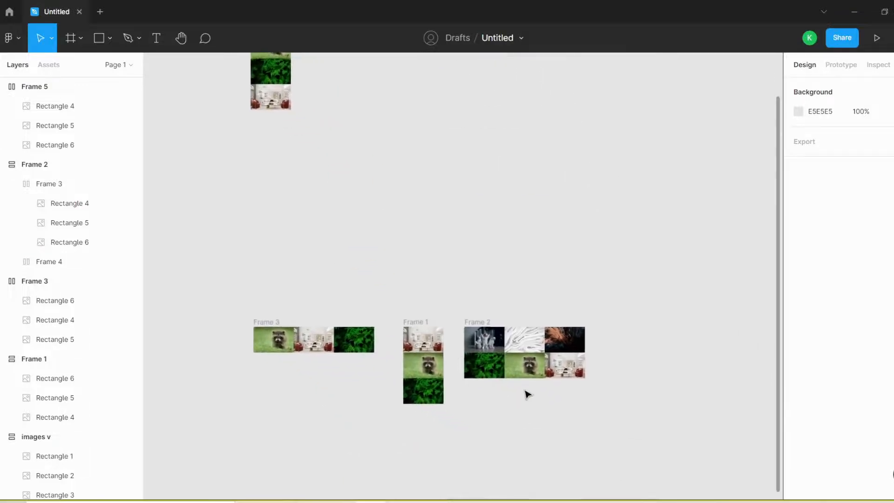
{"action": "scroll", "coordinate": [527, 393], "scroll_direction": "up", "scroll_amount": 3}
{"action": "scroll", "coordinate": [600, 428], "scroll_direction": "down", "scroll_amount": 2}
{"action": "scroll", "coordinate": [600, 428], "scroll_direction": "down", "scroll_amount": 2}
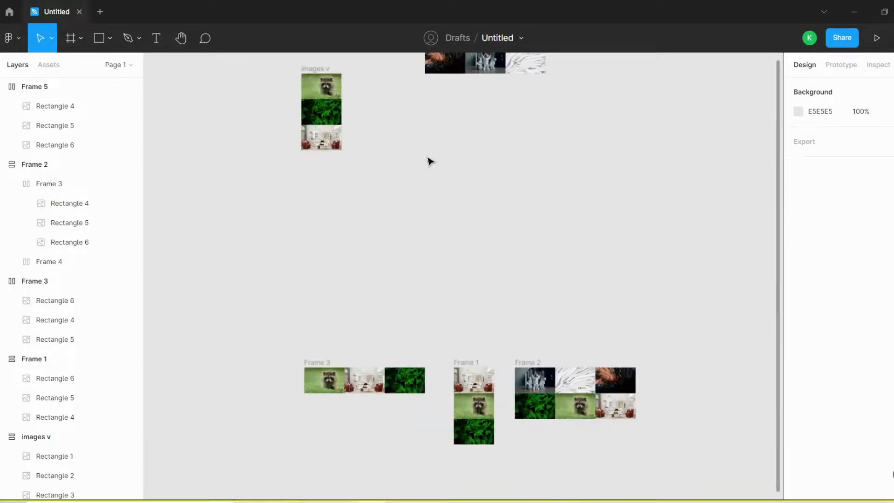
- Move the images v frame closer to Frame 5 and set its auto layout direction to horizontal
{"action": "scroll", "coordinate": [434, 159], "scroll_direction": "up", "scroll_amount": 4}
{"action": "scroll", "coordinate": [432, 156], "scroll_direction": "up", "scroll_amount": 5}
{"action": "left_click", "coordinate": [167, 183]}
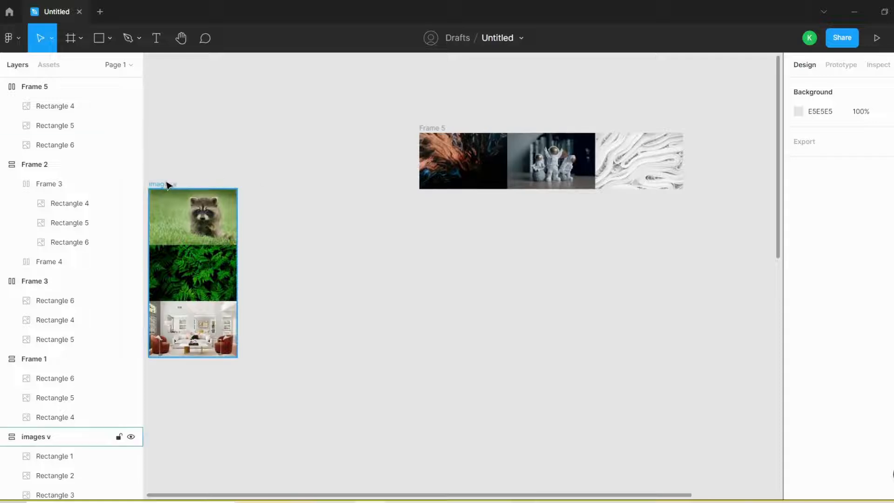
{"action": "left_click_drag", "start_coordinate": [168, 184], "coordinate": [292, 184]}
{"action": "left_click", "coordinate": [300, 170]}
{"action": "left_click", "coordinate": [293, 183]}
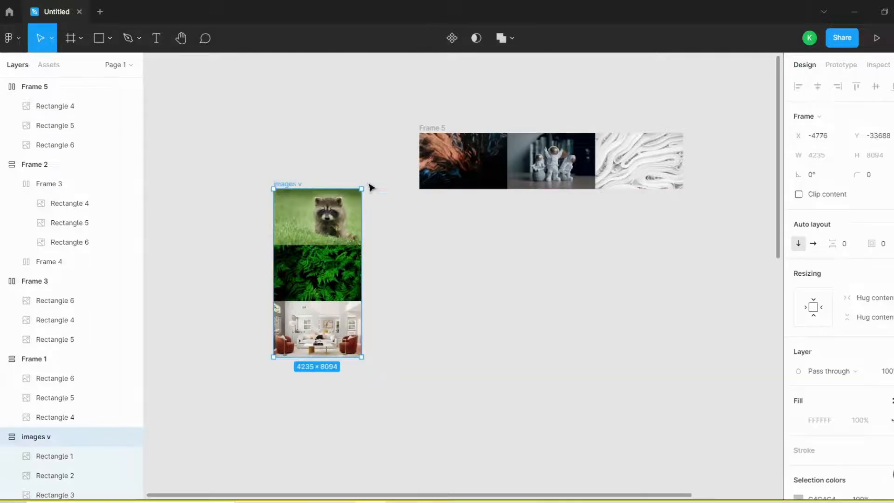
{"action": "left_click", "coordinate": [814, 244]}
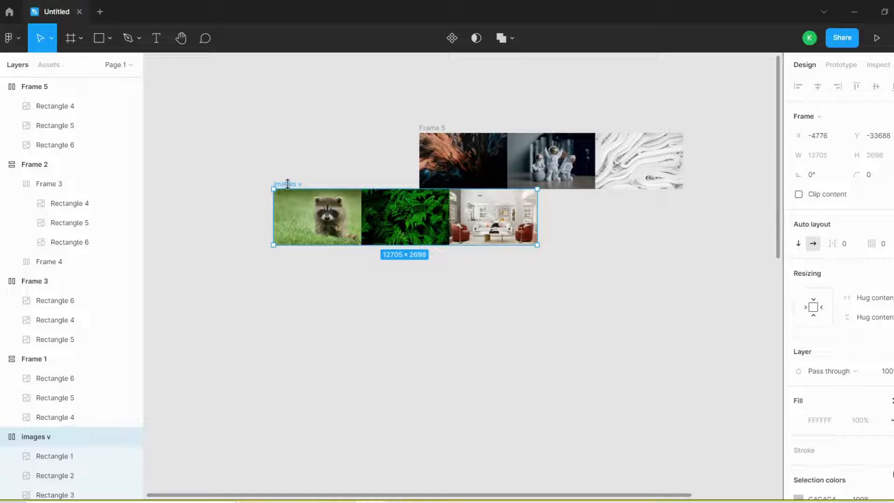
- Position the images v frame flush beneath Frame 5 with their left edges aligned
{"action": "left_click_drag", "start_coordinate": [305, 195], "coordinate": [390, 247]}
{"action": "left_click", "coordinate": [430, 127]}
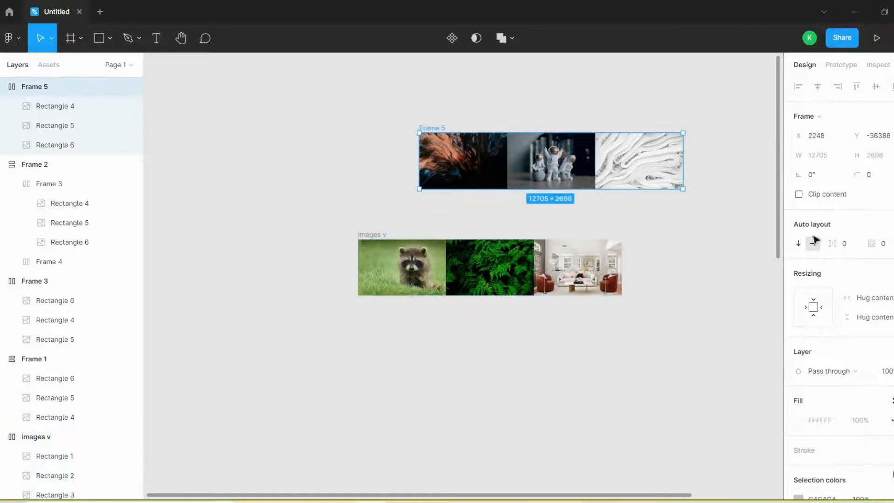
{"action": "left_click", "coordinate": [367, 236]}
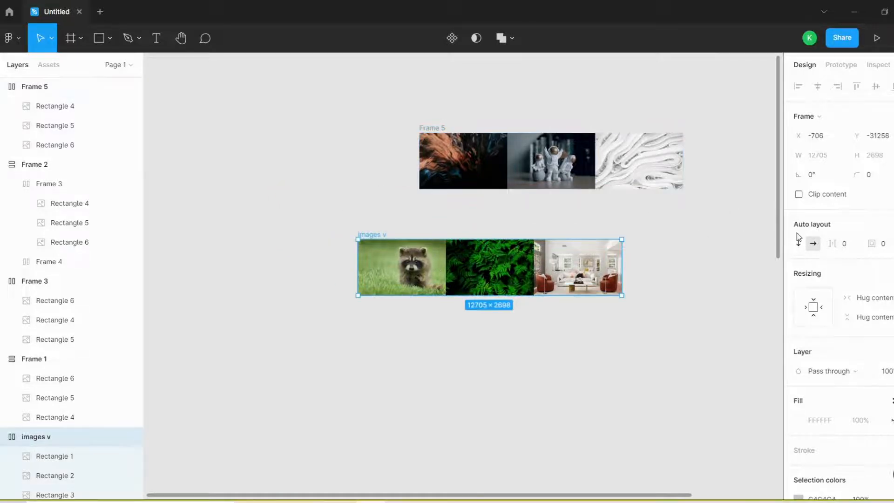
{"action": "left_click_drag", "start_coordinate": [385, 238], "coordinate": [449, 199]}
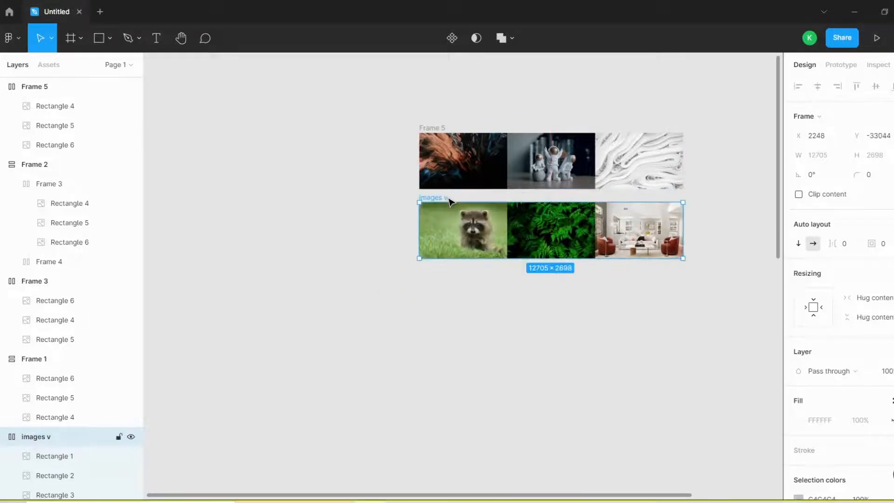
{"action": "key", "text": "shift+2"}
{"action": "left_click_drag", "start_coordinate": [418, 261], "coordinate": [418, 237]}
- Frame Frame 5 and the images v frame together and add auto layout to the enclosing frame
{"action": "left_click", "coordinate": [444, 352]}
{"action": "scroll", "coordinate": [428, 305], "scroll_direction": "down", "scroll_amount": 2}
{"action": "left_click_drag", "start_coordinate": [674, 116], "coordinate": [260, 353]}
{"action": "right_click", "coordinate": [434, 210]}
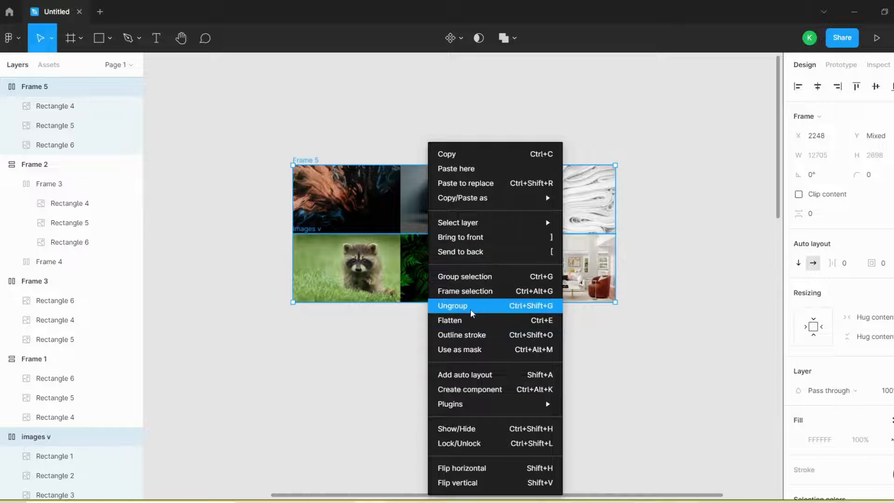
{"action": "left_click", "coordinate": [822, 243]}
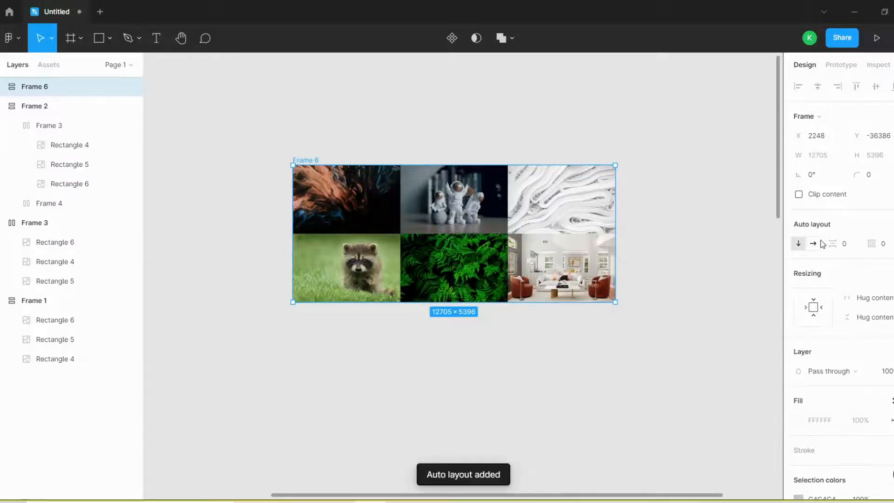
- Swap the two rows in Frame 6 and move Rectangle 1 below Rectangle 2 in the images v layer order
{"action": "left_click", "coordinate": [3, 87]}
{"action": "mouse_move", "coordinate": [62, 105]}
{"action": "left_mouse_down"}
{"action": "mouse_move", "coordinate": [54, 231]}
{"action": "mouse_move", "coordinate": [57, 102]}
{"action": "left_mouse_up"}
{"action": "left_click", "coordinate": [11, 184]}
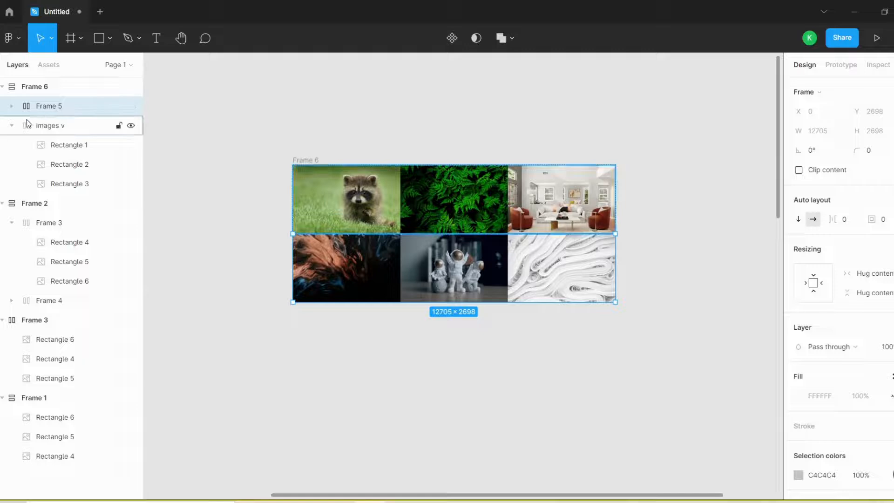
{"action": "left_click_drag", "start_coordinate": [65, 146], "coordinate": [77, 174]}
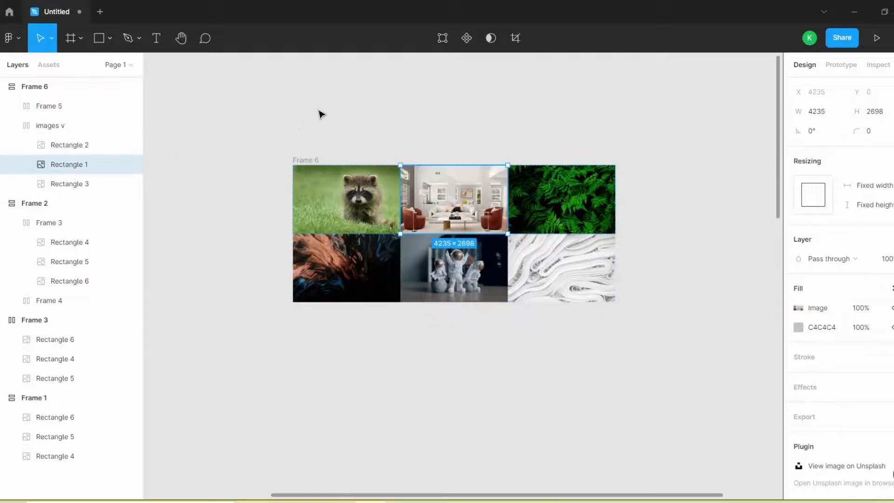
{"action": "left_click", "coordinate": [504, 144]}
- Examine the rearranged image grid in Frame 6 and compare it with the example frames lower on the canvas
{"action": "scroll", "coordinate": [550, 144], "scroll_direction": "down", "scroll_amount": 5}
{"action": "scroll", "coordinate": [489, 186], "scroll_direction": "down", "scroll_amount": 3}
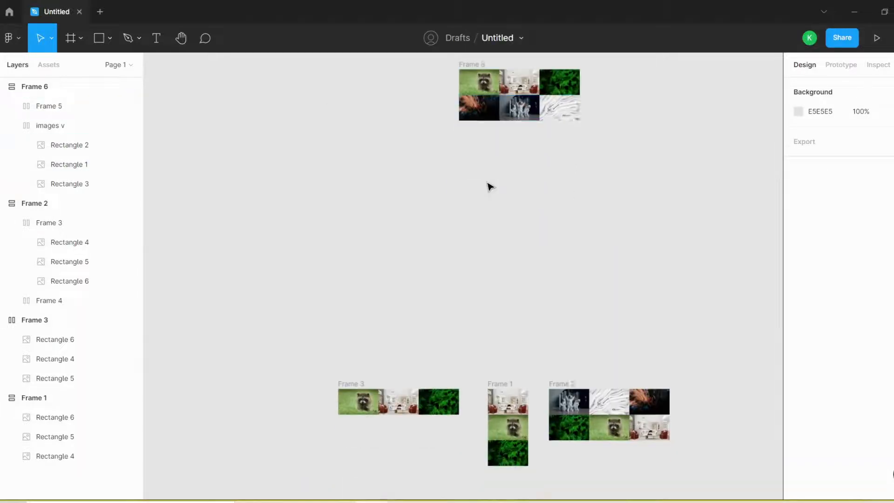
{"action": "scroll", "coordinate": [489, 186], "scroll_direction": "up", "scroll_amount": 2}
{"action": "scroll", "coordinate": [490, 186], "scroll_direction": "up", "scroll_amount": 5}
{"action": "scroll", "coordinate": [533, 347], "scroll_direction": "up", "scroll_amount": 3}
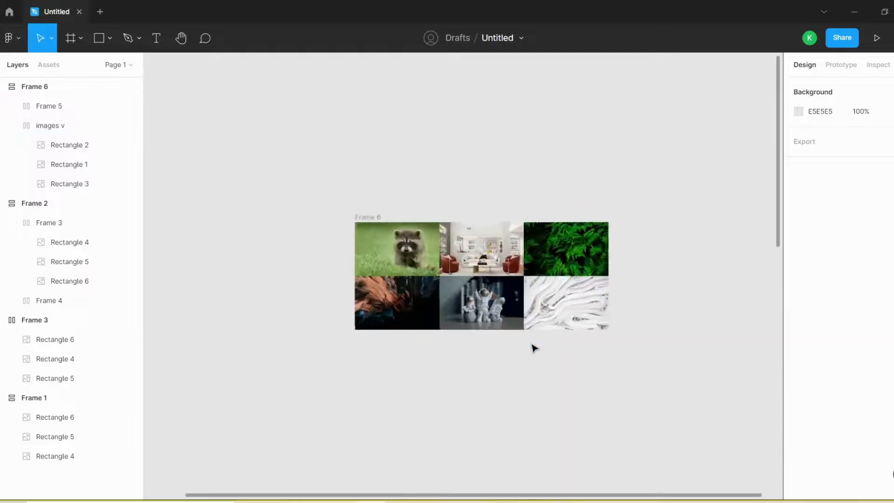
{"action": "scroll", "coordinate": [495, 258], "scroll_direction": "down", "scroll_amount": 2}
{"action": "scroll", "coordinate": [495, 258], "scroll_direction": "up", "scroll_amount": 3}
{"action": "scroll", "coordinate": [475, 173], "scroll_direction": "down", "scroll_amount": 4}
{"action": "scroll", "coordinate": [475, 174], "scroll_direction": "up", "scroll_amount": 5}
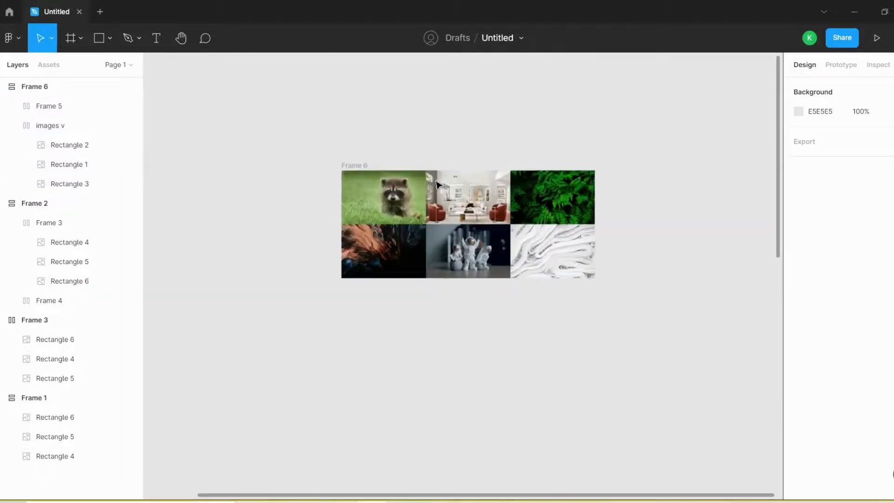
{"action": "scroll", "coordinate": [529, 145], "scroll_direction": "down", "scroll_amount": 4}
{"action": "scroll", "coordinate": [488, 224], "scroll_direction": "up", "scroll_amount": 1}
{"action": "scroll", "coordinate": [488, 219], "scroll_direction": "down", "scroll_amount": 4}
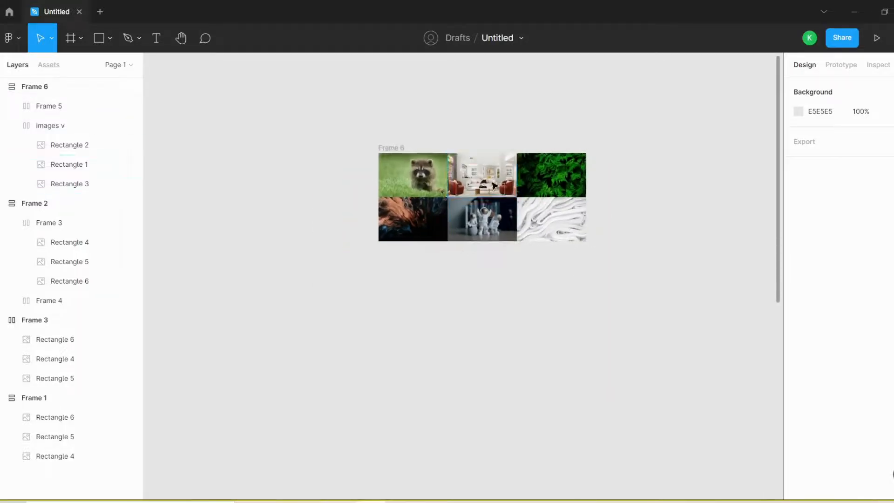
{"action": "scroll", "coordinate": [472, 329], "scroll_direction": "up", "scroll_amount": 4}
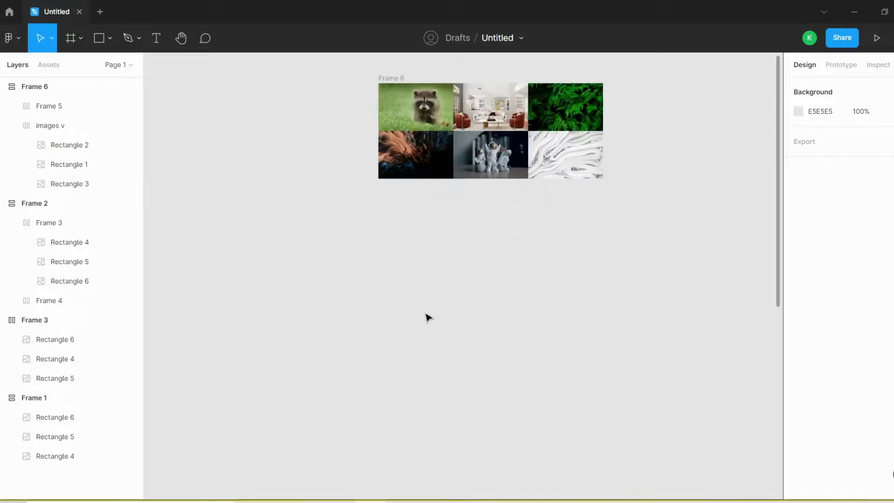
{"action": "scroll", "coordinate": [453, 110], "scroll_direction": "up", "scroll_amount": 3}
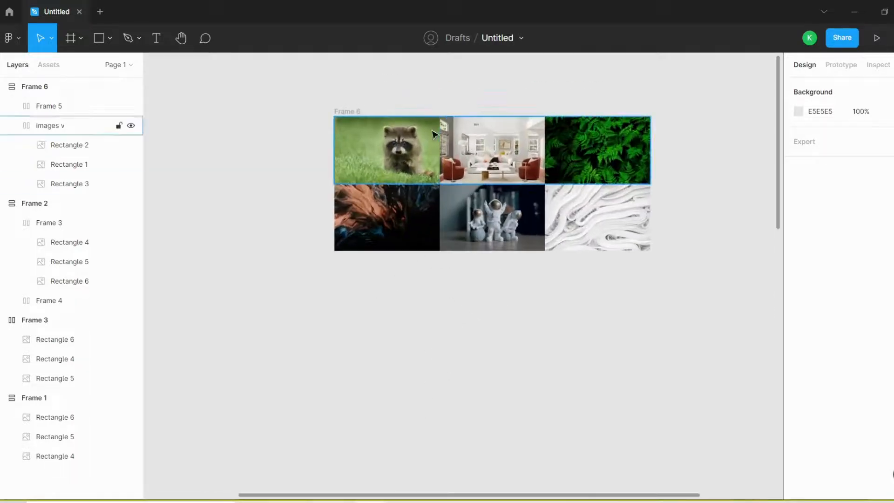
{"action": "scroll", "coordinate": [435, 144], "scroll_direction": "down", "scroll_amount": 3}
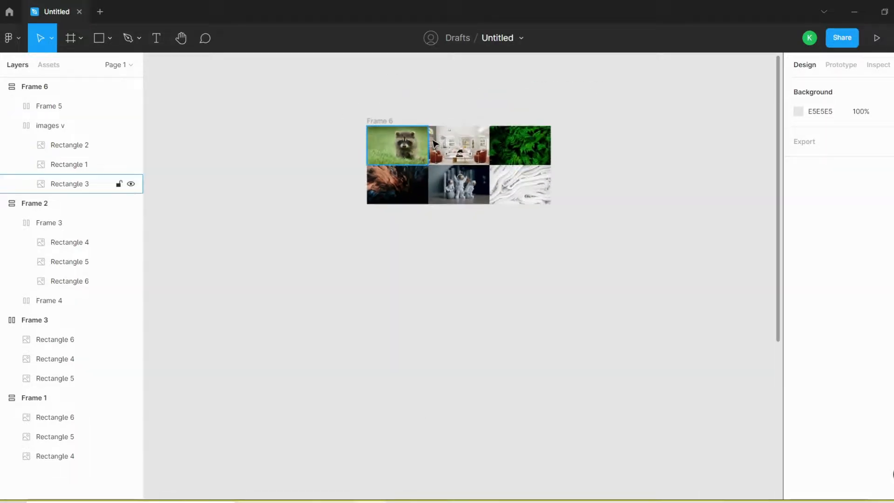
- Add a text layer reading list 1 on the empty canvas below Frame 6
{"action": "left_click", "coordinate": [155, 38]}
{"action": "left_click", "coordinate": [408, 277]}
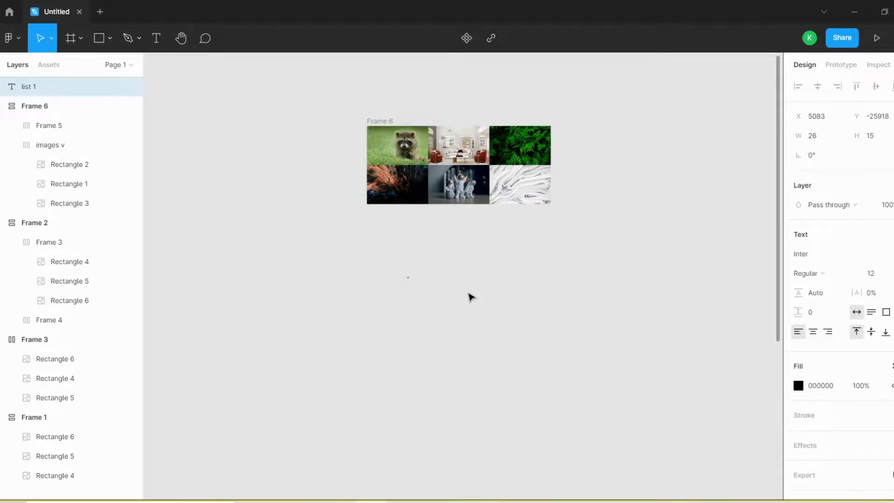
{"action": "scroll", "coordinate": [451, 278], "scroll_direction": "up", "scroll_amount": 2}
{"action": "scroll", "coordinate": [277, 284], "scroll_direction": "up", "scroll_amount": 2}
{"action": "scroll", "coordinate": [498, 251], "scroll_direction": "up", "scroll_amount": 3}
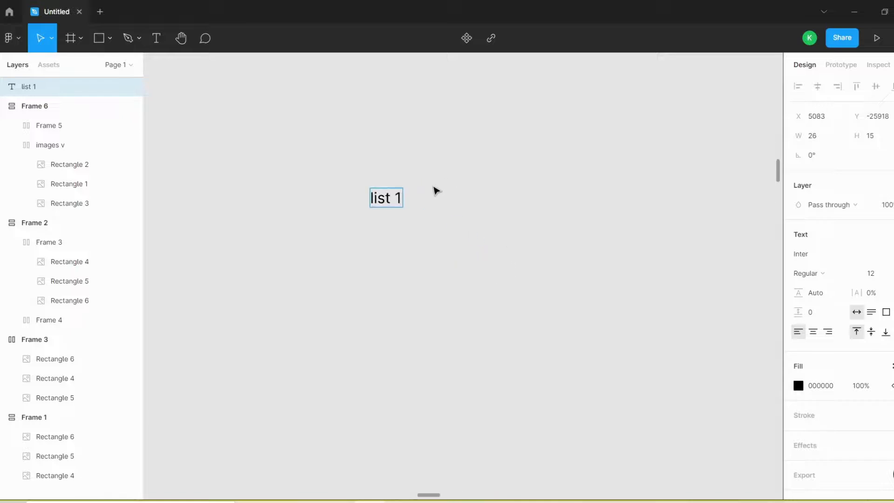
- Replace the content of the list 1 text layer with Item 1
{"action": "key", "text": "ctrl+a"}
{"action": "key", "text": "Caps_Lock"}
{"action": "type", "text": "I"}
{"action": "key", "text": "Caps_Lock"}
{"action": "type", "text": "tem"}
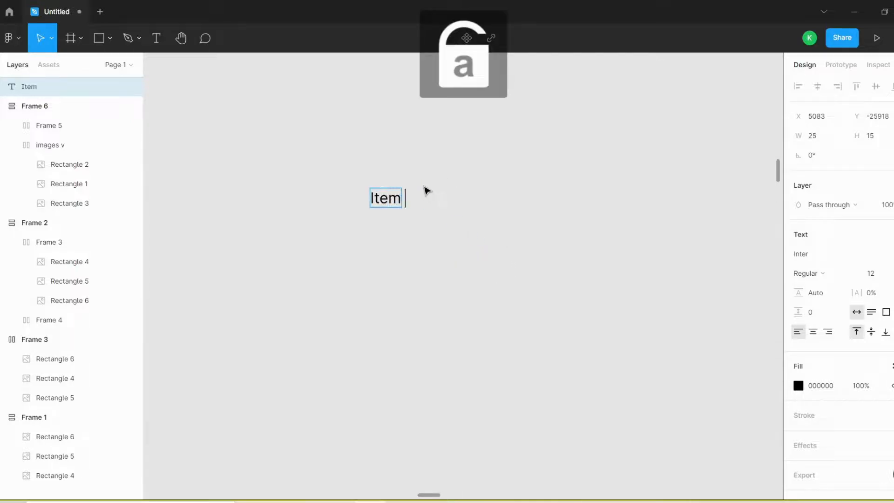
{"action": "type", "text": " 1"}
{"action": "key", "text": "Escape"}
- Duplicate the Item 1 text downward at even spacing to build a vertical list of eight items
{"action": "left_click_drag", "start_coordinate": [400, 202], "coordinate": [400, 221], "text": "alt"}
{"action": "key", "text": "ctrl+d"}
{"action": "key", "text": "ctrl+d"}
{"action": "key", "text": "ctrl+d"}
{"action": "key", "text": "ctrl+d"}
{"action": "key", "text": "ctrl+d"}
{"action": "key", "text": "ctrl+d"}
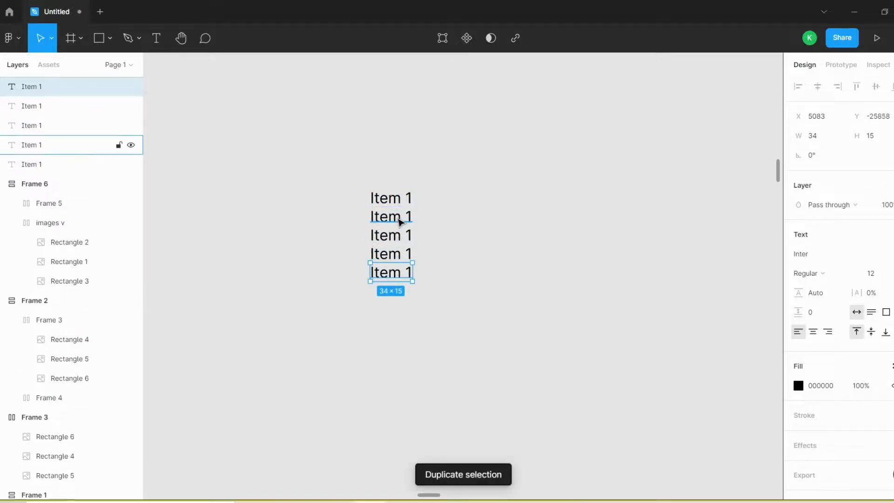
- Renumber the second to sixth text copies as Item 2 through Item 6 and delete the two surplus Item 1 copies below them
{"action": "double_click", "coordinate": [408, 219]}
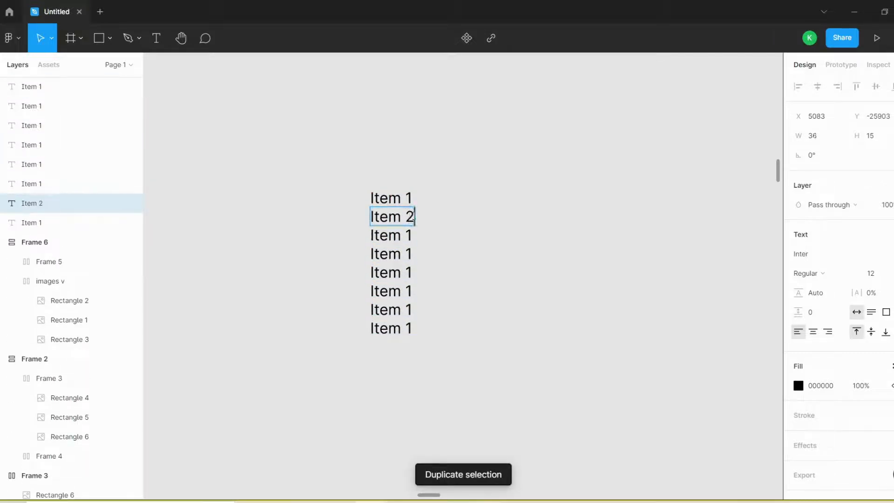
{"action": "double_click", "coordinate": [408, 235]}
{"action": "type", "text": "3"}
{"action": "double_click", "coordinate": [411, 255]}
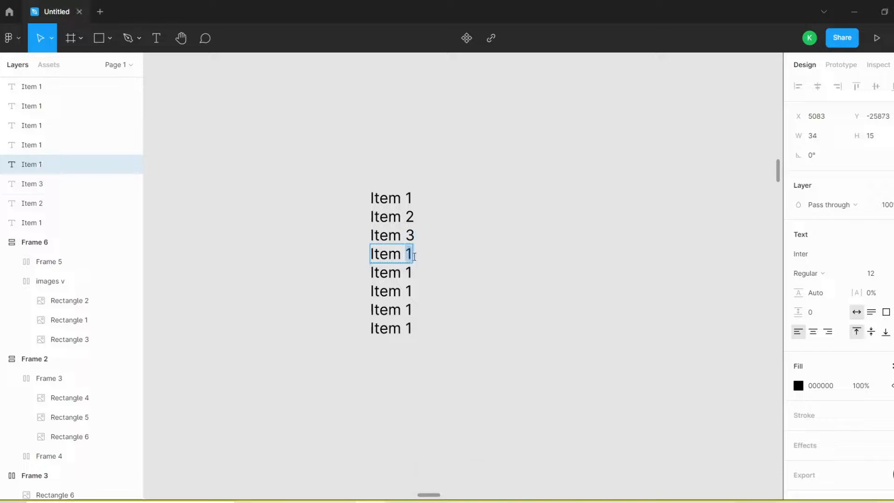
{"action": "double_click", "coordinate": [409, 274]}
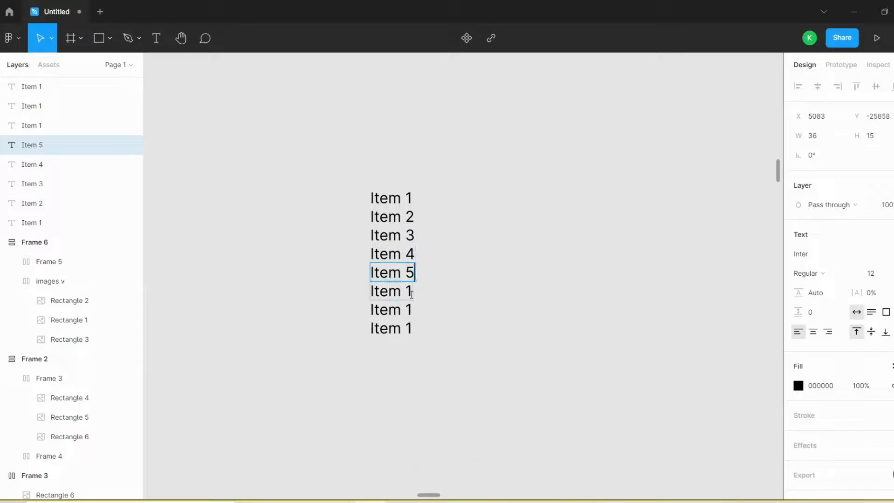
{"action": "double_click", "coordinate": [412, 293]}
{"action": "left_click", "coordinate": [447, 289]}
{"action": "left_click_drag", "start_coordinate": [440, 314], "coordinate": [390, 340]}
{"action": "key", "text": "Delete"}
- Wrap the six item texts in a frame and apply vertical auto layout to it
{"action": "left_click_drag", "start_coordinate": [458, 180], "coordinate": [292, 352]}
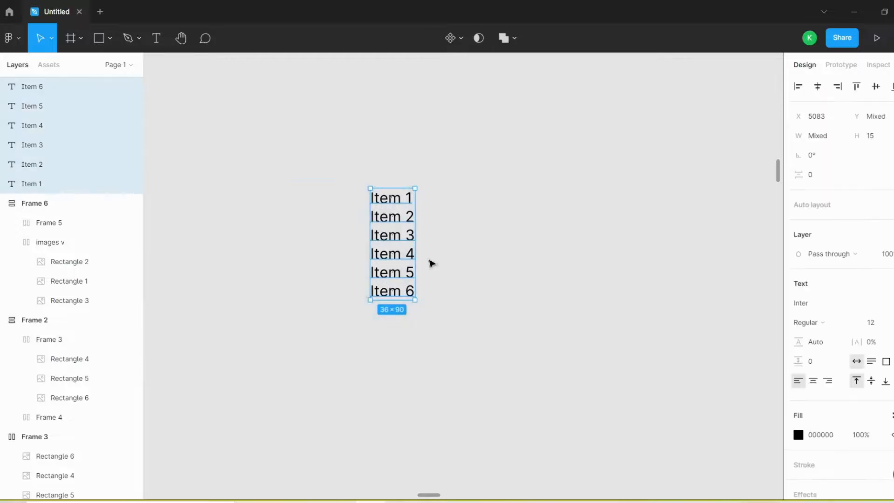
{"action": "right_click", "coordinate": [396, 215]}
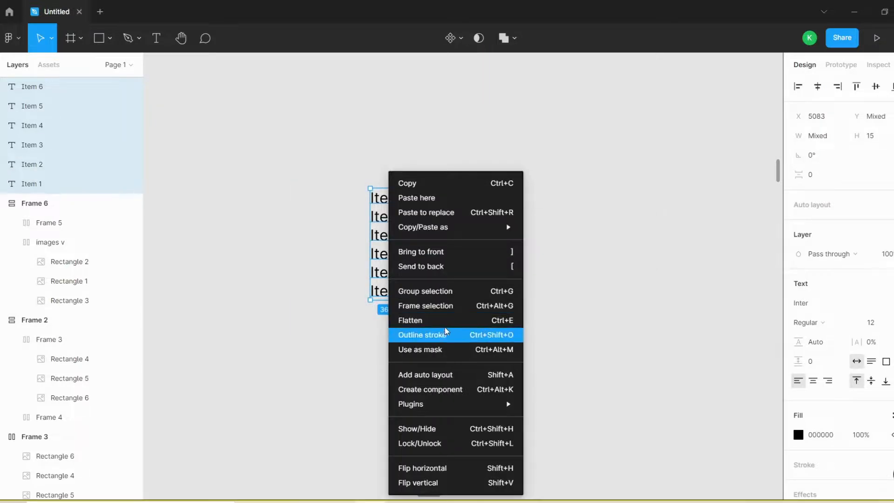
{"action": "left_click", "coordinate": [459, 305]}
{"action": "scroll", "coordinate": [406, 215], "scroll_direction": "up", "scroll_amount": 5}
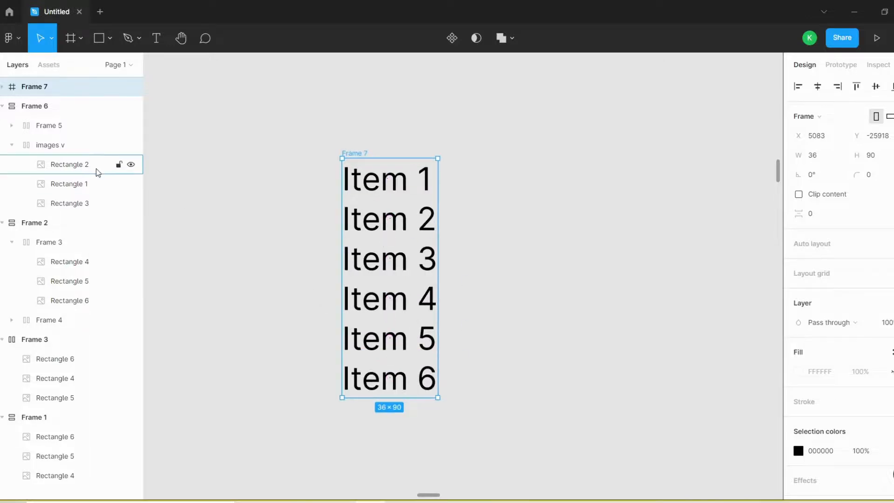
{"action": "left_click", "coordinate": [788, 244]}
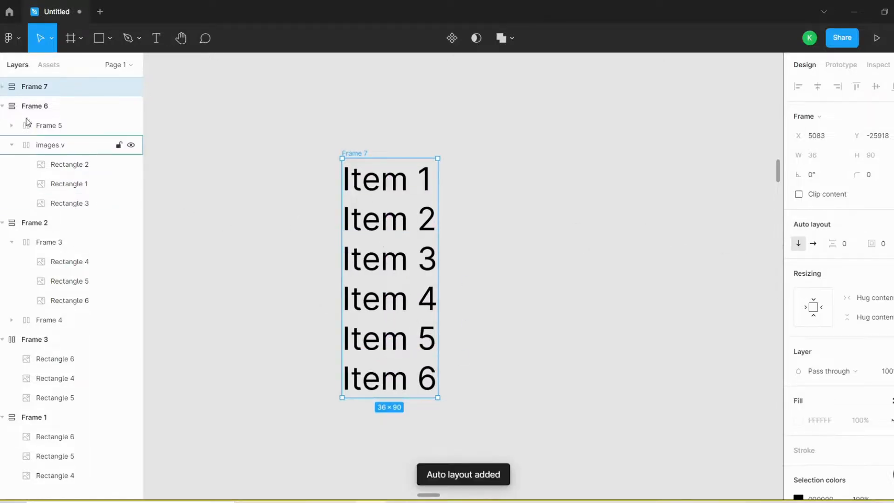
- Reorder the text layers inside Frame 7 so the list runs Item 1, Item 4, Item 3, Item 2, Item 5, Item 6
{"action": "left_click", "coordinate": [2, 87]}
{"action": "left_click", "coordinate": [64, 160]}
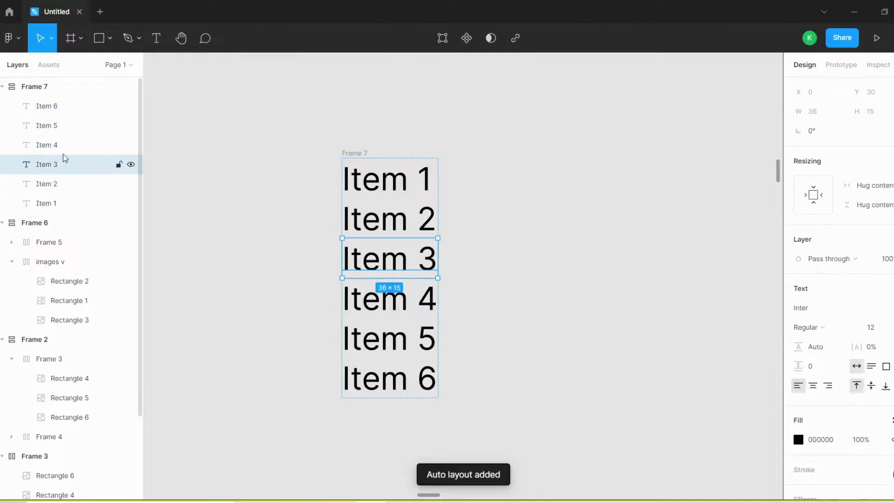
{"action": "left_click_drag", "start_coordinate": [64, 159], "coordinate": [74, 134]}
{"action": "left_click_drag", "start_coordinate": [72, 188], "coordinate": [84, 139]}
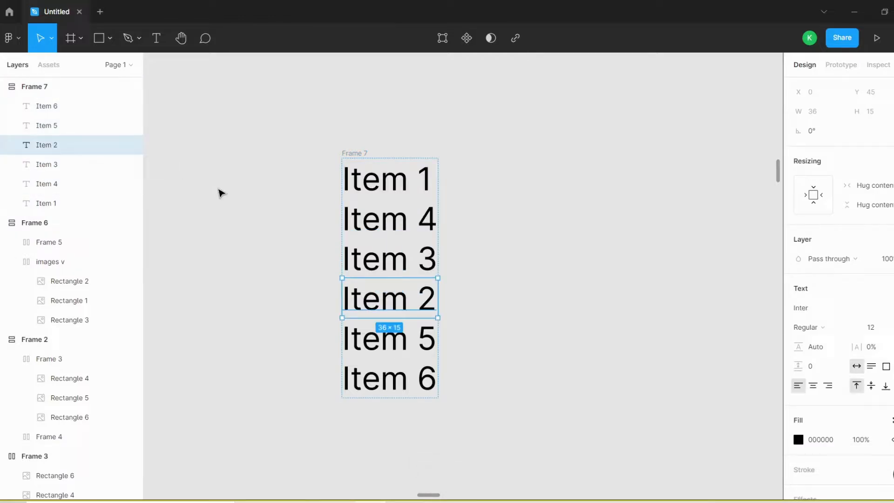
- Hide the Item 4, Item 3 and Item 2 layers in Frame 7 one after another
{"action": "left_click", "coordinate": [56, 186]}
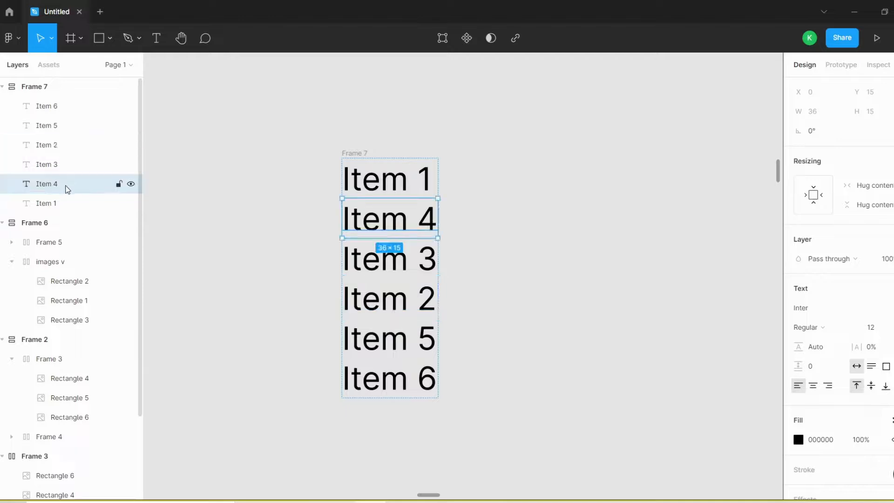
{"action": "left_click", "coordinate": [131, 184]}
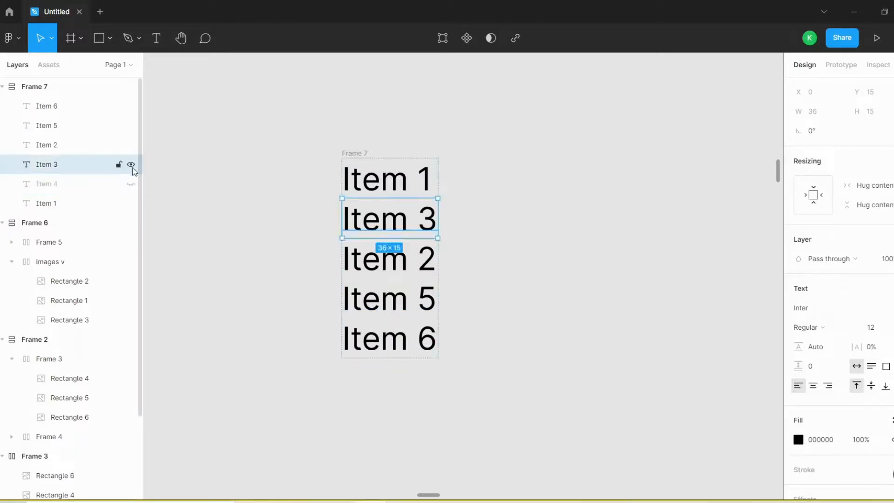
{"action": "left_click", "coordinate": [132, 166]}
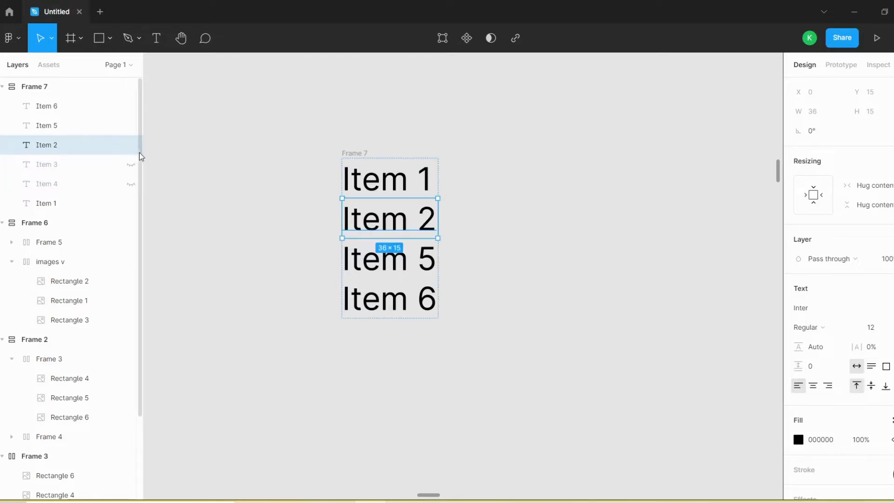
{"action": "left_click", "coordinate": [131, 145]}
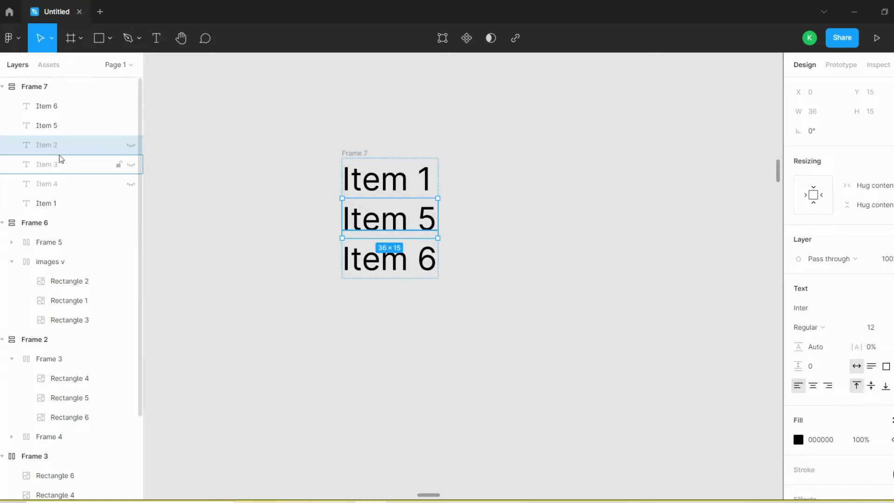
- Make the hidden Item 2, Item 3 and Item 4 layers visible again
{"action": "left_click", "coordinate": [130, 145]}
{"action": "left_click", "coordinate": [131, 165]}
{"action": "left_click", "coordinate": [131, 185]}
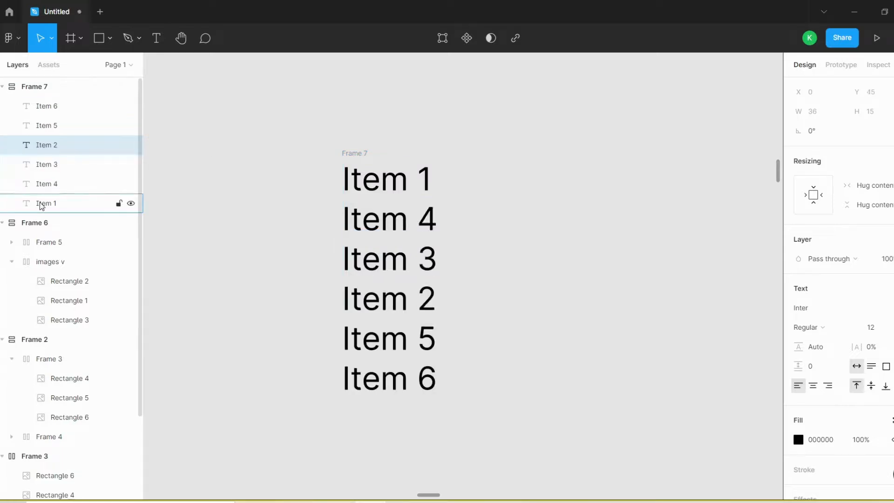
- Clear the selection and examine the reordered text list in Frame 7 at different magnifications
{"action": "scroll", "coordinate": [481, 123], "scroll_direction": "down", "scroll_amount": 4}
{"action": "left_click_drag", "start_coordinate": [382, 169], "coordinate": [320, 214]}
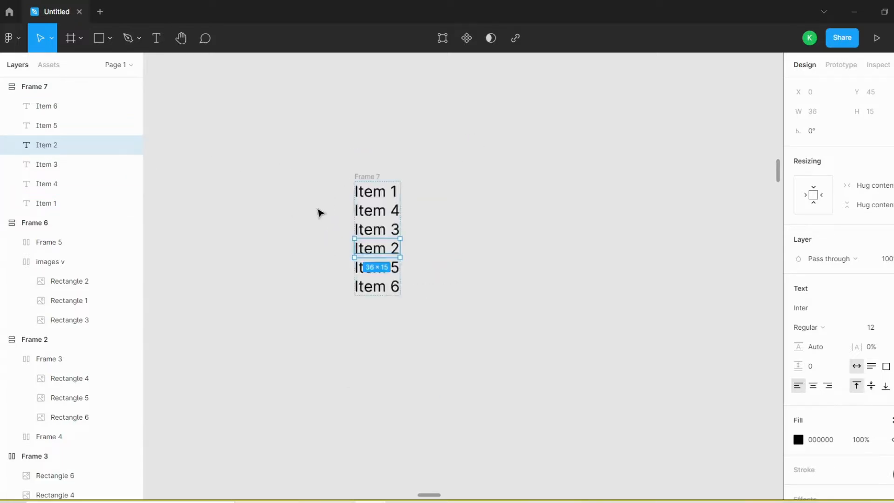
{"action": "scroll", "coordinate": [368, 219], "scroll_direction": "up", "scroll_amount": 5}
{"action": "scroll", "coordinate": [396, 230], "scroll_direction": "down", "scroll_amount": 4}
{"action": "left_click", "coordinate": [506, 209]}
{"action": "scroll", "coordinate": [459, 209], "scroll_direction": "up", "scroll_amount": 4}
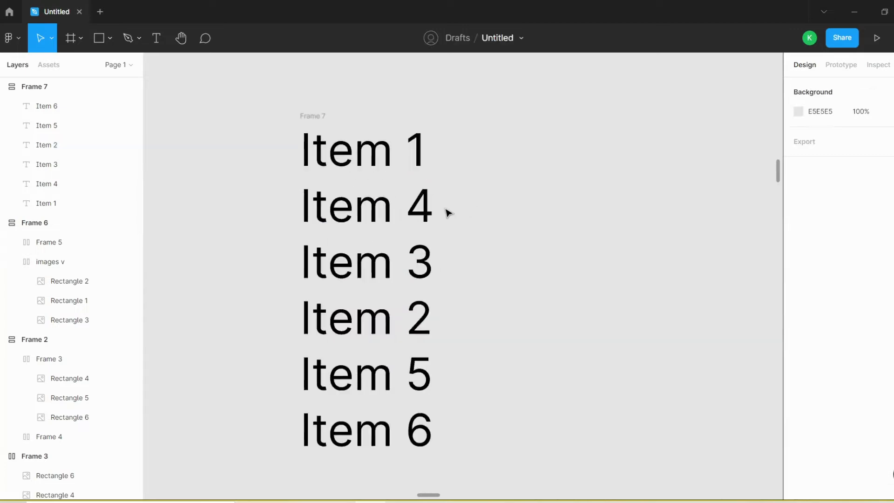
{"action": "scroll", "coordinate": [438, 210], "scroll_direction": "down", "scroll_amount": 4}
{"action": "scroll", "coordinate": [396, 263], "scroll_direction": "up", "scroll_amount": 3}
{"action": "scroll", "coordinate": [457, 254], "scroll_direction": "down", "scroll_amount": 6}
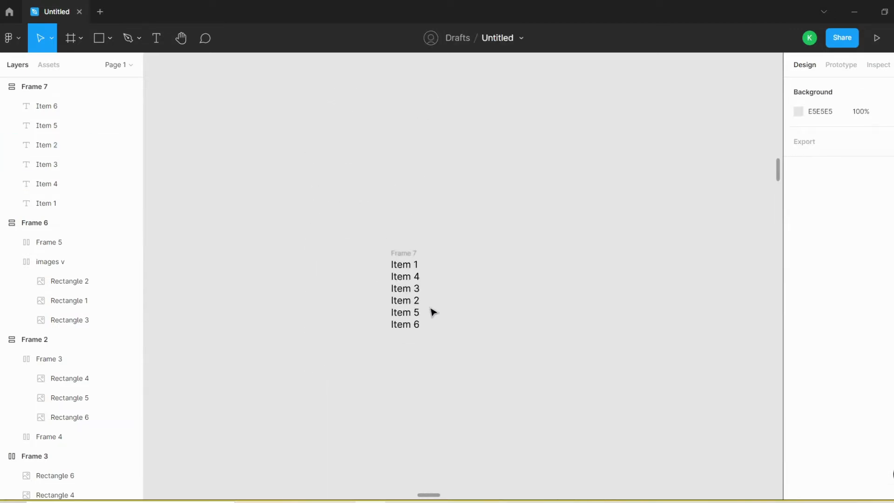
{"action": "scroll", "coordinate": [431, 312], "scroll_direction": "up", "scroll_amount": 5}
{"action": "scroll", "coordinate": [429, 311], "scroll_direction": "up", "scroll_amount": 2}
{"action": "scroll", "coordinate": [387, 289], "scroll_direction": "down", "scroll_amount": 8}
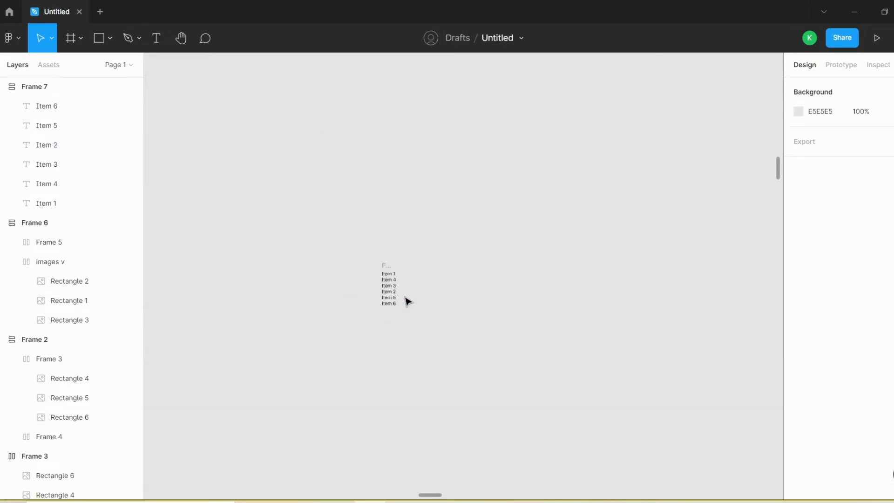
- Review the image arrangements in Frame 6, Frame 3, Frame 1 and Frame 2 across the canvas
{"action": "scroll", "coordinate": [425, 275], "scroll_direction": "up", "scroll_amount": 5}
{"action": "scroll", "coordinate": [441, 259], "scroll_direction": "down", "scroll_amount": 4}
{"action": "scroll", "coordinate": [449, 233], "scroll_direction": "up", "scroll_amount": 2}
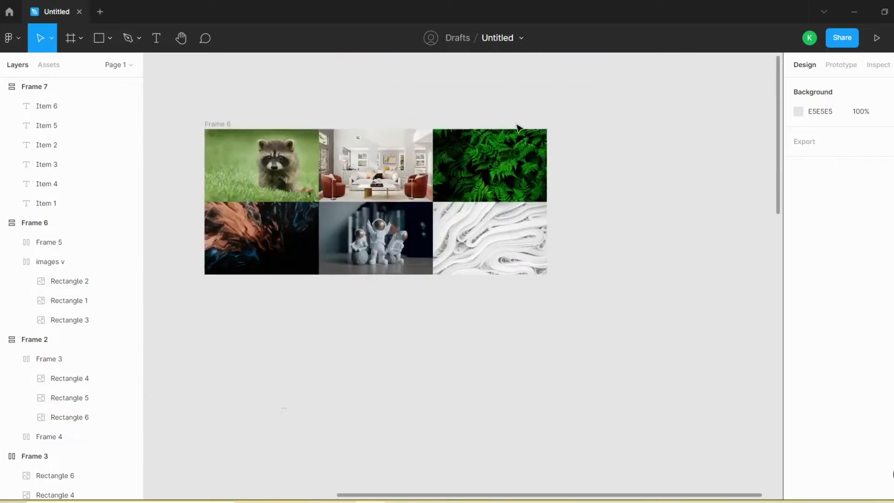
{"action": "scroll", "coordinate": [517, 126], "scroll_direction": "down", "scroll_amount": 2}
{"action": "scroll", "coordinate": [487, 268], "scroll_direction": "down", "scroll_amount": 5}
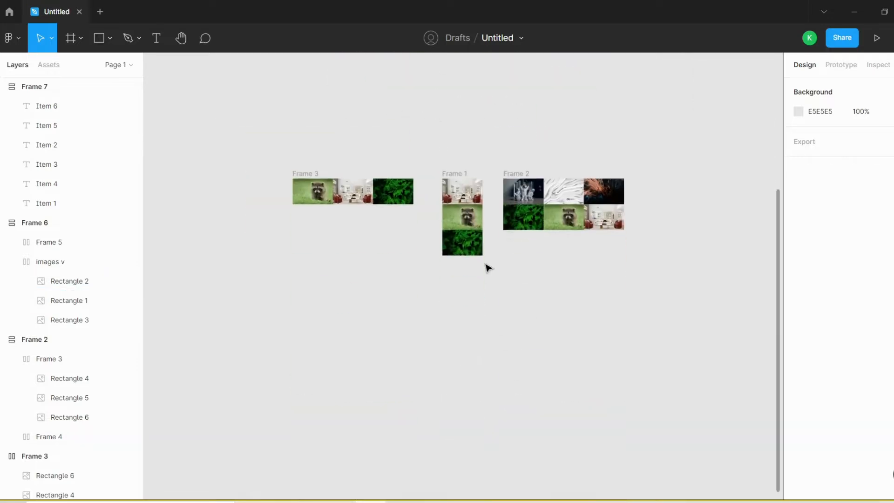
{"action": "scroll", "coordinate": [499, 184], "scroll_direction": "up", "scroll_amount": 4}
{"action": "scroll", "coordinate": [600, 220], "scroll_direction": "down", "scroll_amount": 2}
{"action": "scroll", "coordinate": [599, 220], "scroll_direction": "up", "scroll_amount": 4}
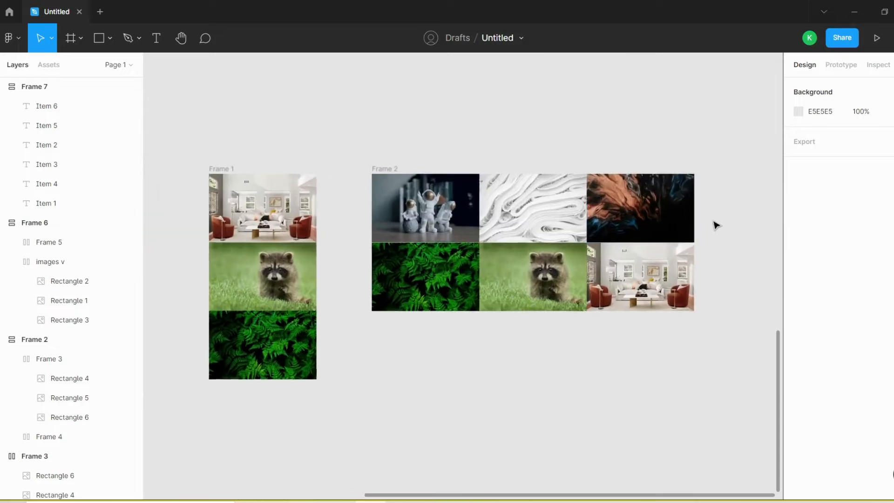
{"action": "scroll", "coordinate": [559, 224], "scroll_direction": "down", "scroll_amount": 5}
{"action": "scroll", "coordinate": [605, 228], "scroll_direction": "up", "scroll_amount": 5}
{"action": "scroll", "coordinate": [489, 229], "scroll_direction": "down", "scroll_amount": 3}
{"action": "scroll", "coordinate": [489, 229], "scroll_direction": "up", "scroll_amount": 5}
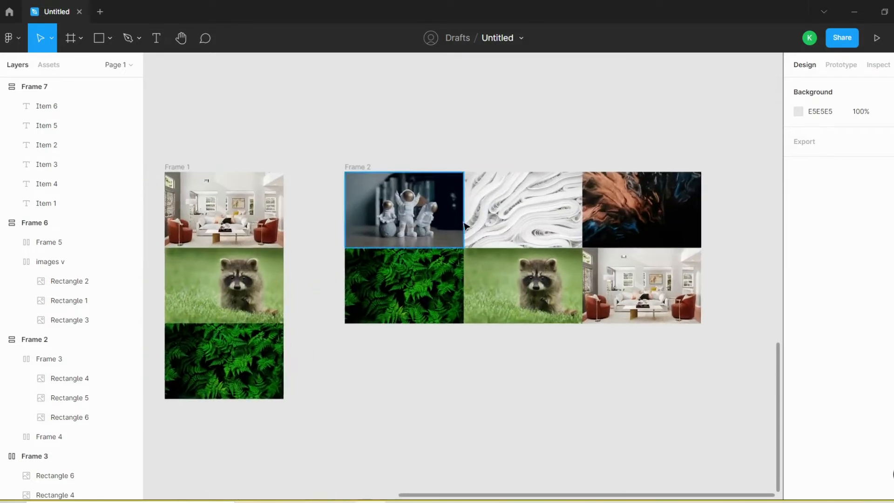
{"action": "scroll", "coordinate": [512, 247], "scroll_direction": "down", "scroll_amount": 2}
{"action": "scroll", "coordinate": [457, 219], "scroll_direction": "down", "scroll_amount": 3}
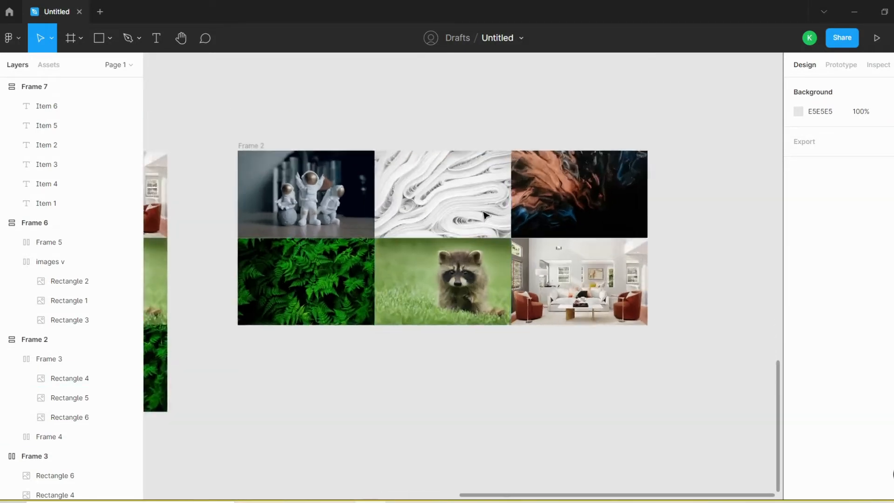
{"action": "scroll", "coordinate": [471, 218], "scroll_direction": "up", "scroll_amount": 3}
{"action": "scroll", "coordinate": [469, 218], "scroll_direction": "down", "scroll_amount": 4}
{"action": "scroll", "coordinate": [467, 217], "scroll_direction": "up", "scroll_amount": 2}
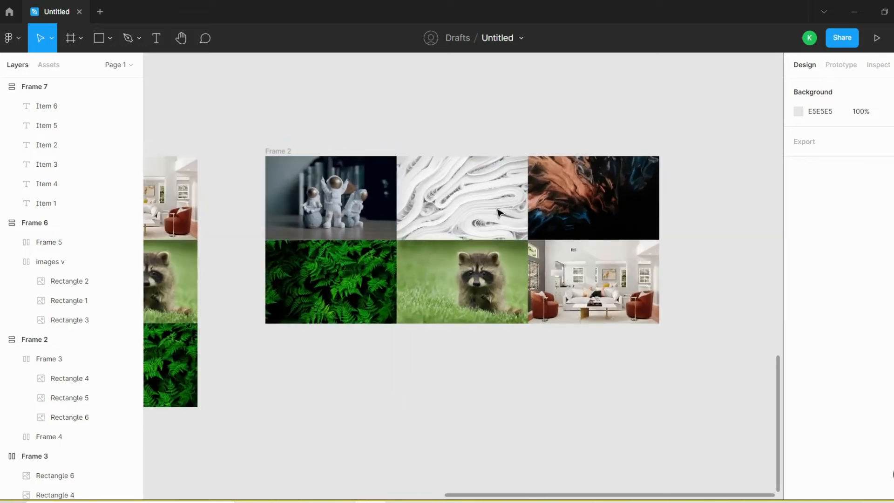
{"action": "scroll", "coordinate": [480, 242], "scroll_direction": "down", "scroll_amount": 1}
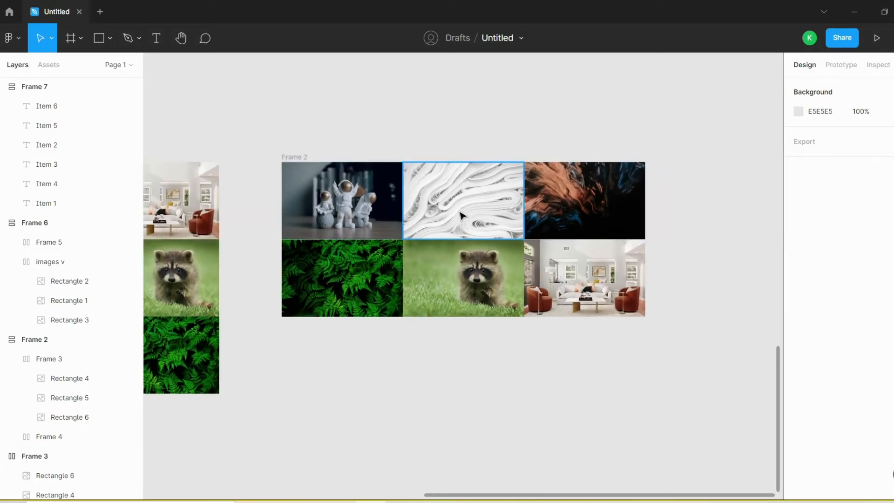